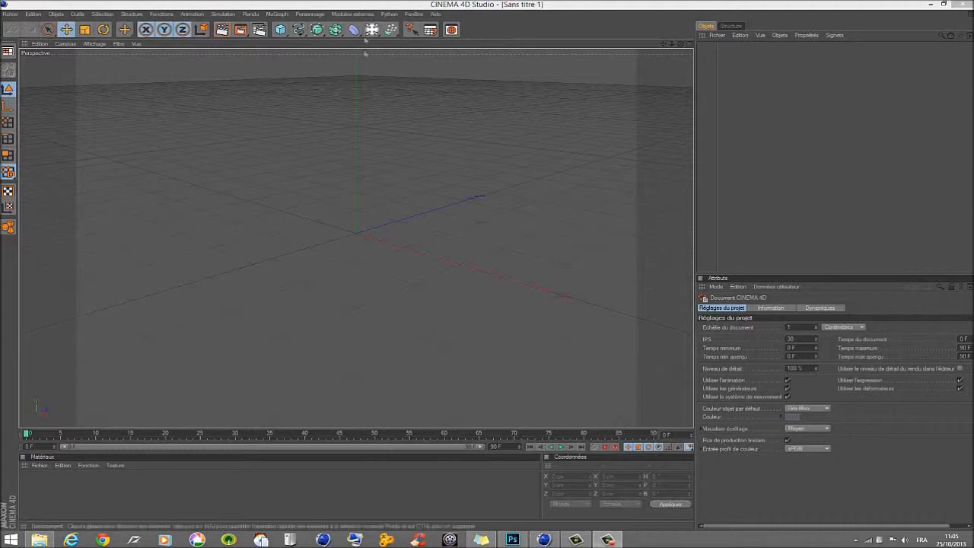
Add a floor object (Sol) to the empty scene and duplicate it
drag(372, 29, 496, 104)
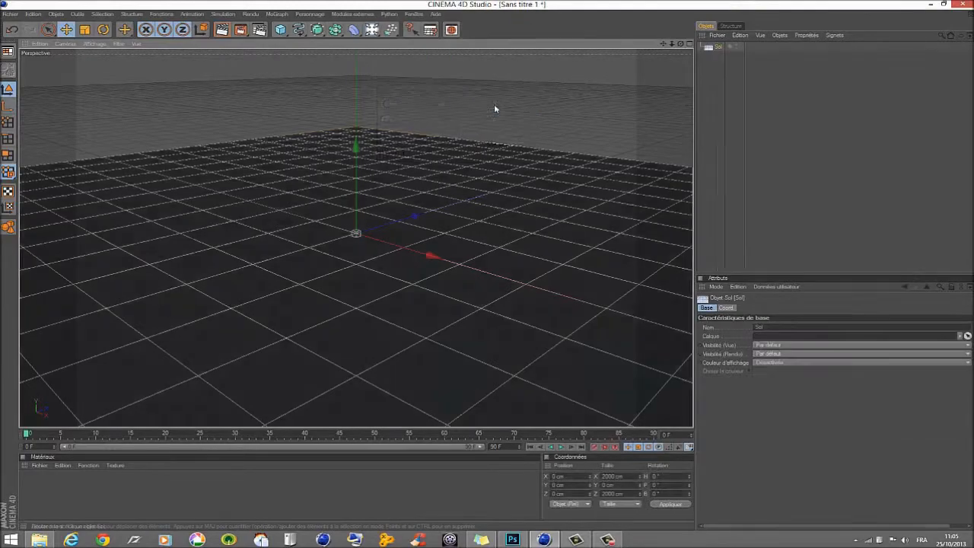
alt+drag(437, 274, 483, 263)
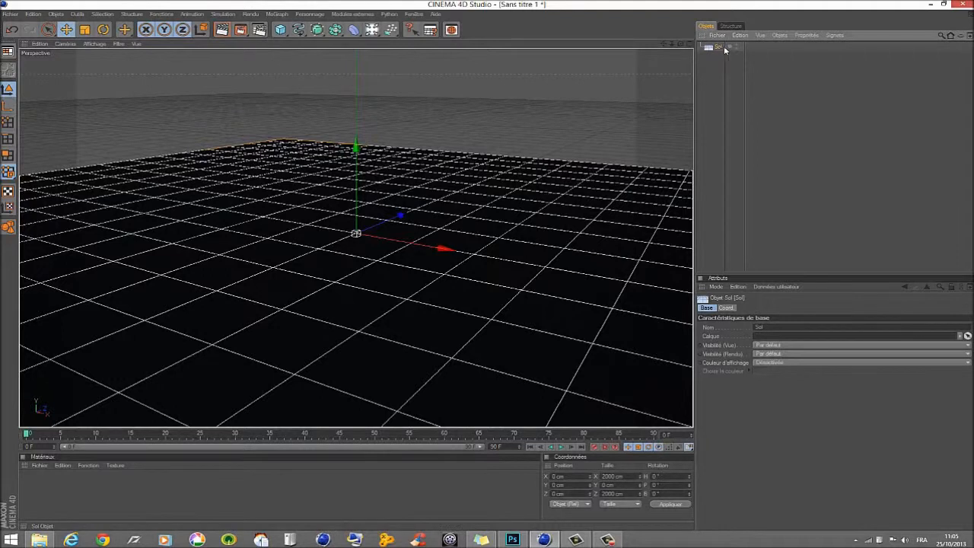
key(ctrl+c)
key(ctrl+v)
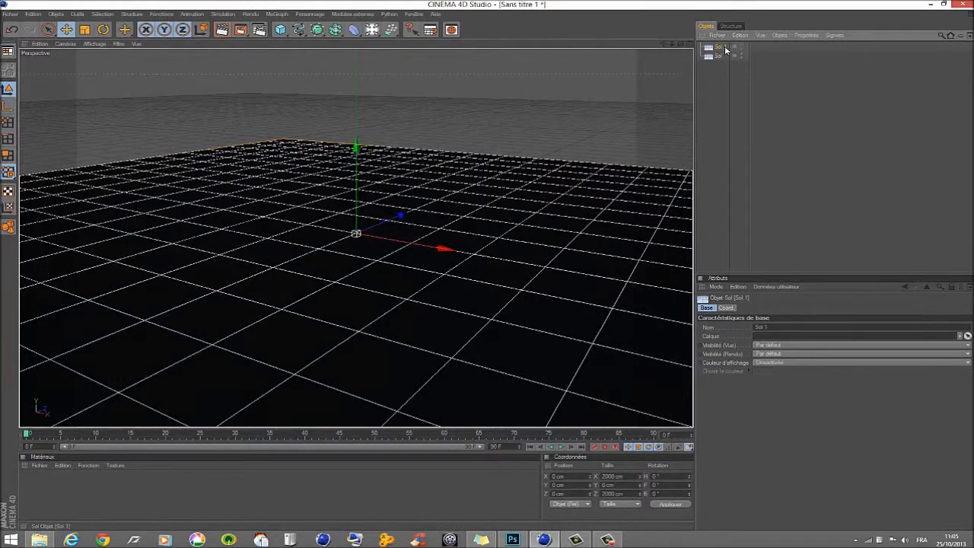
Stand the floor copy upright at a 90° pitch and move it back to about Z 290 cm to form a wall
click(103, 31)
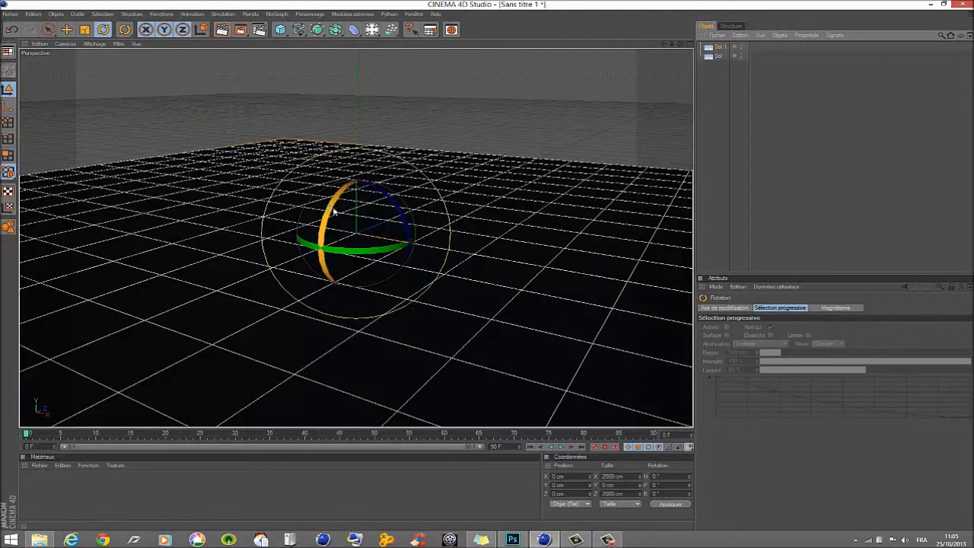
drag(332, 210, 386, 220)
key(e)
drag(332, 347, 302, 344)
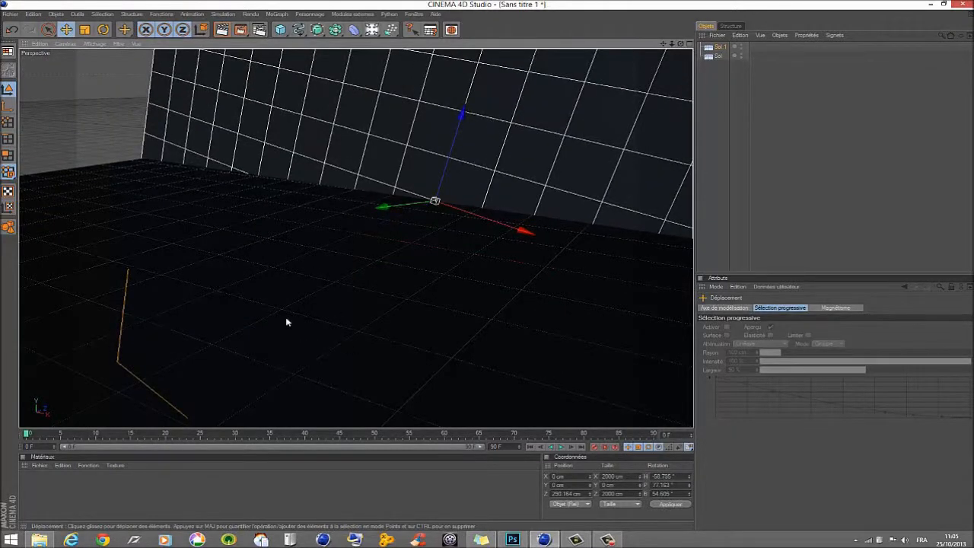
key(ctrl+z)
alt+drag(390, 315, 417, 333)
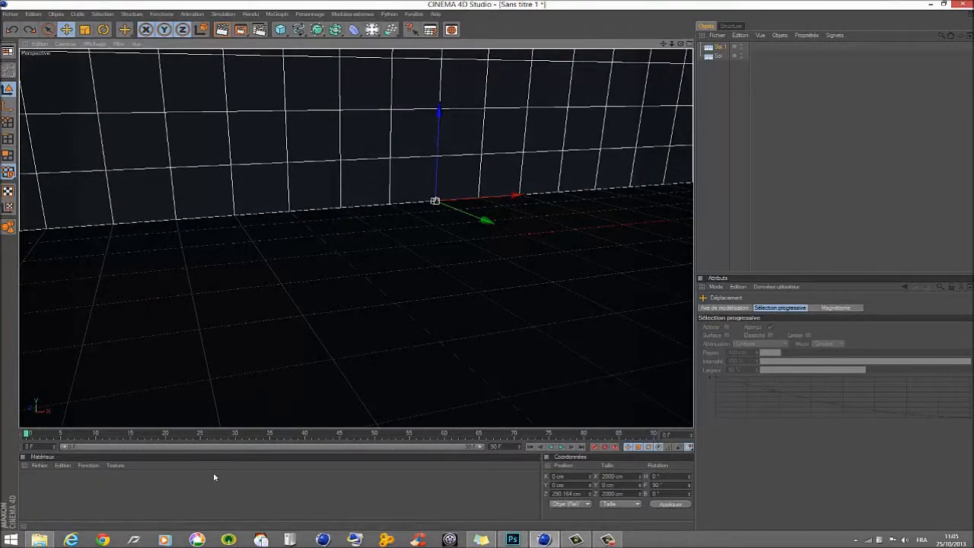
Create a new material and set its colour to pure white (RGB 255, 255, 255)
double_click(128, 496)
double_click(31, 481)
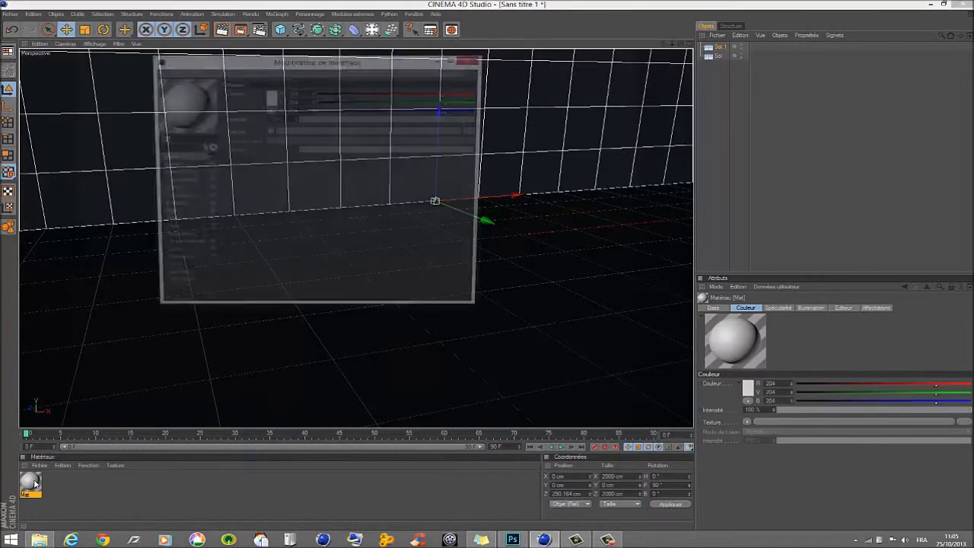
click(269, 96)
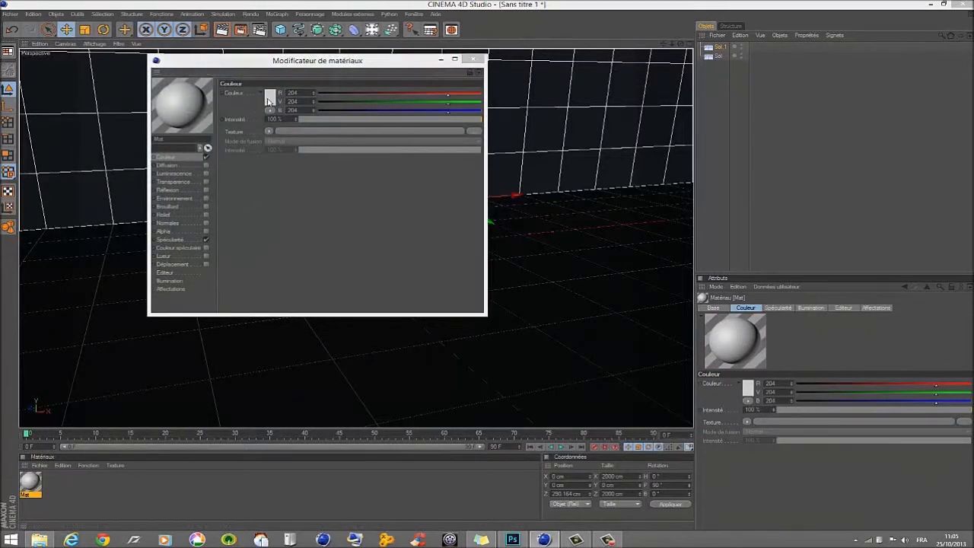
click(247, 143)
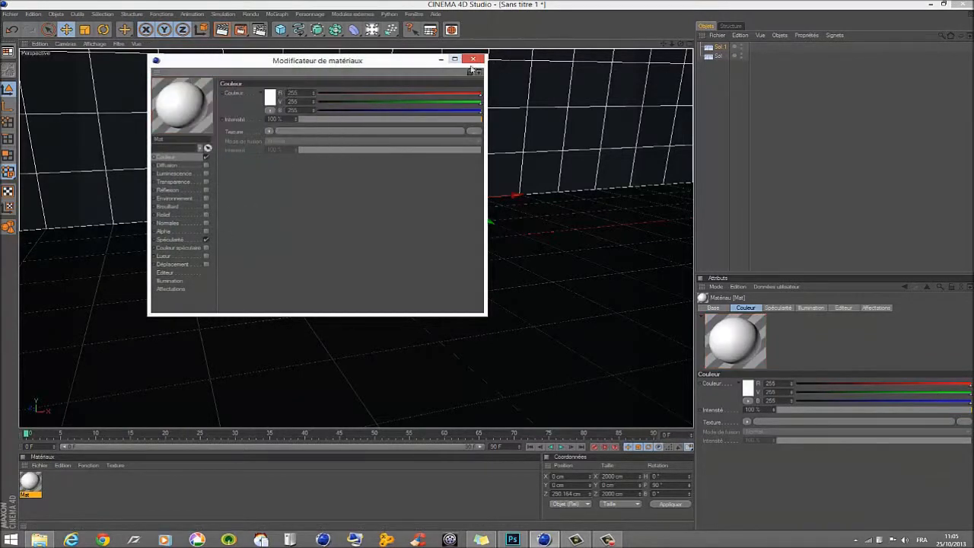
click(472, 59)
Apply the white material to both the floor and the wall, and preview-render the view
mouse_move(29, 486)
mouse_down()
mouse_move(121, 335)
mouse_move(67, 400)
mouse_move(287, 113)
mouse_up()
click(222, 29)
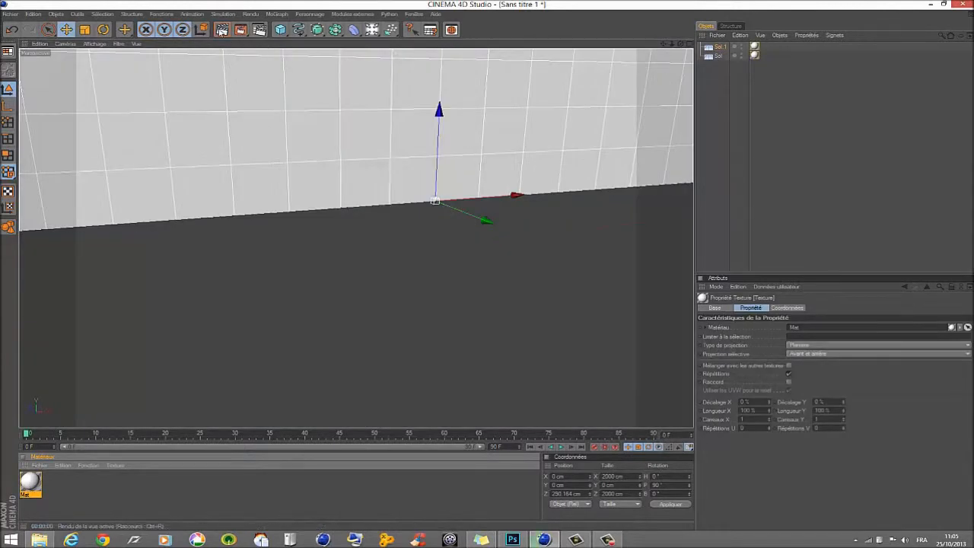
click(362, 223)
Add an omni light, place it at about Y 276 cm and Z -40 cm, and preview-render the view
click(372, 29)
drag(530, 146, 536, 16)
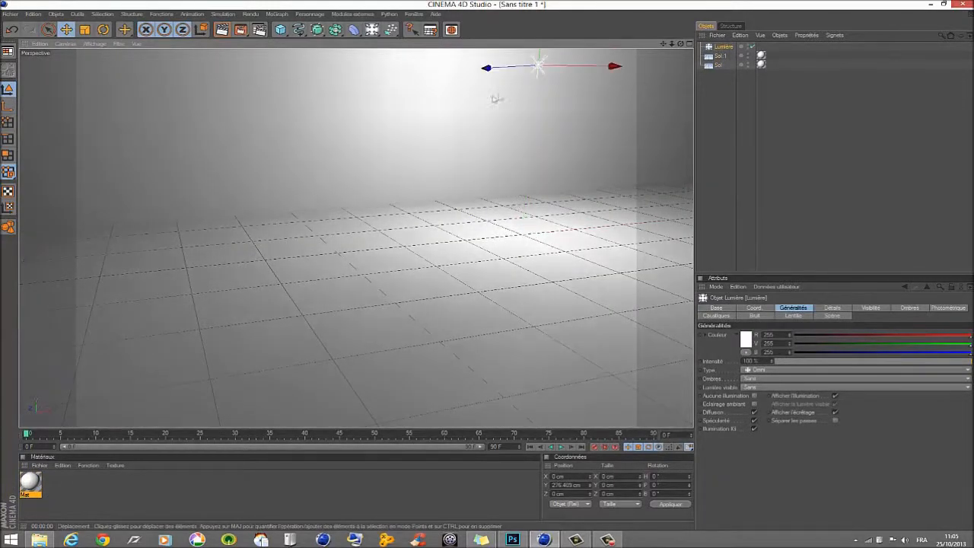
drag(496, 68, 505, 67)
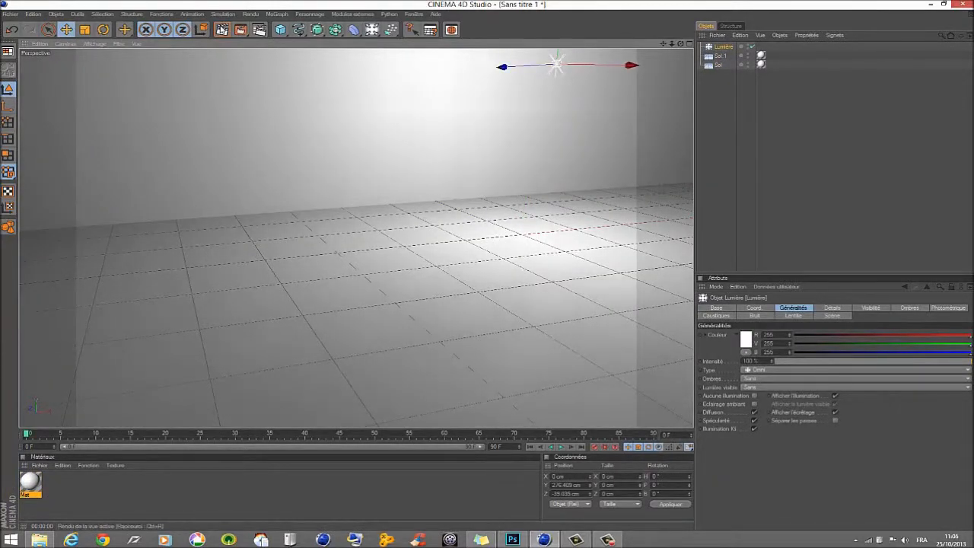
key(ctrl+r)
click(431, 286)
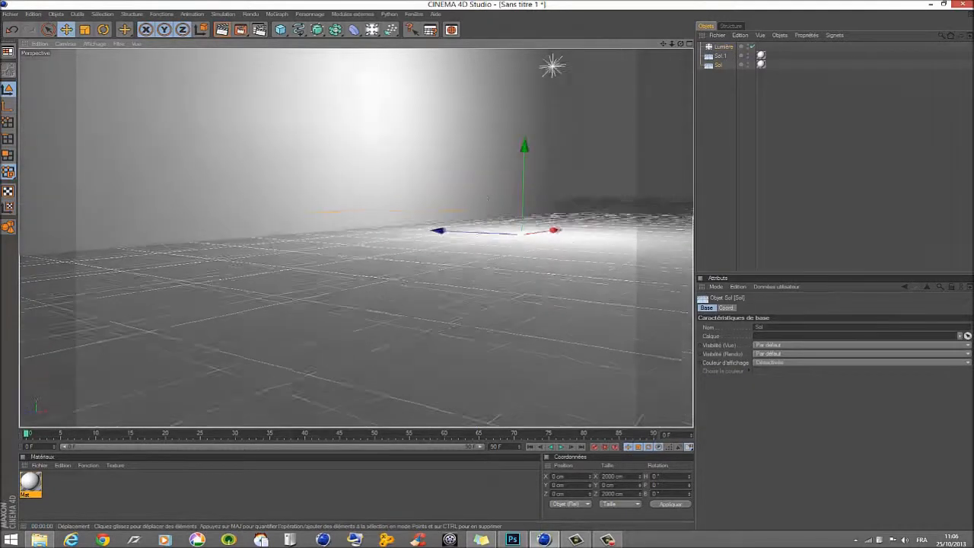
Move the light farther away from the wall, to about Z -220 cm
click(555, 66)
drag(508, 75, 636, 57)
alt+drag(414, 280, 423, 300)
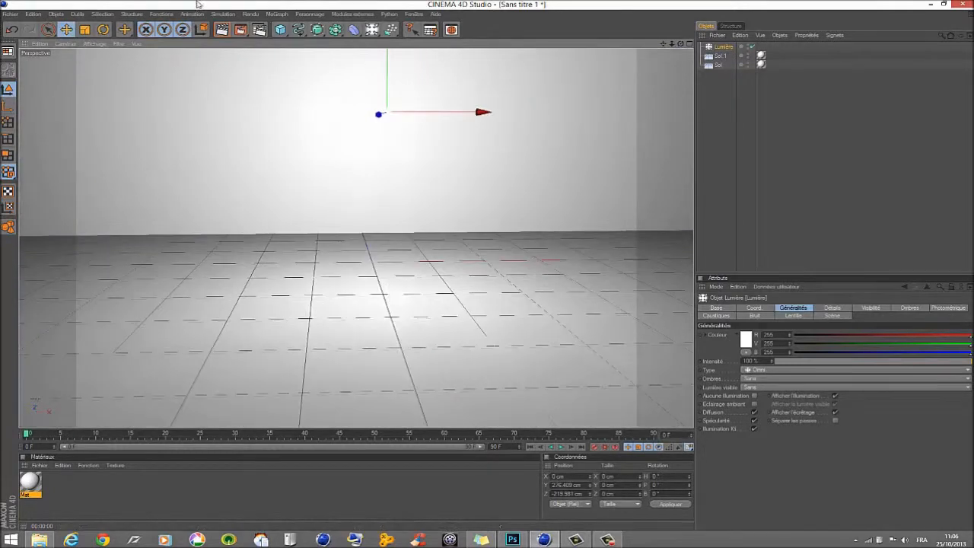
Add a MoGraph text object (Mo Texte) and replace its default text with the first name in capitals
click(276, 13)
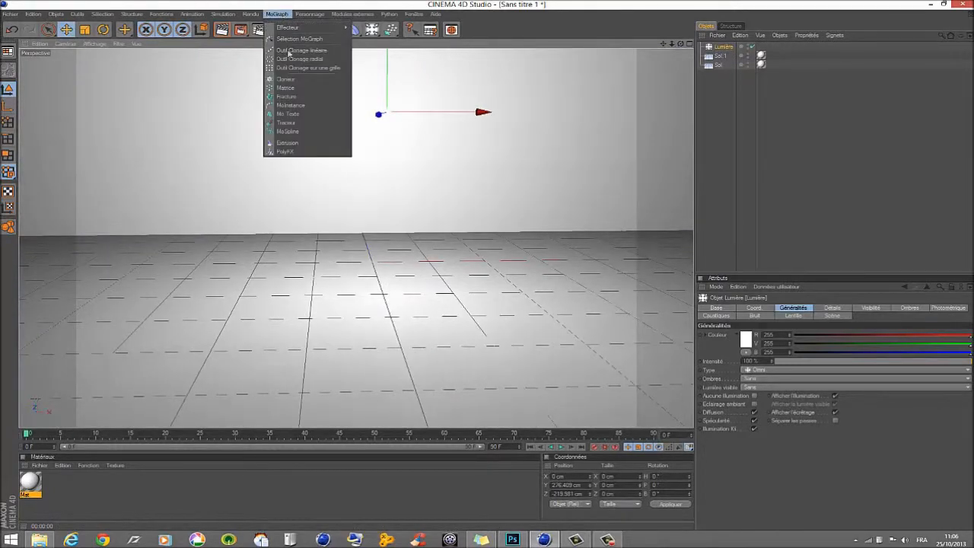
click(308, 114)
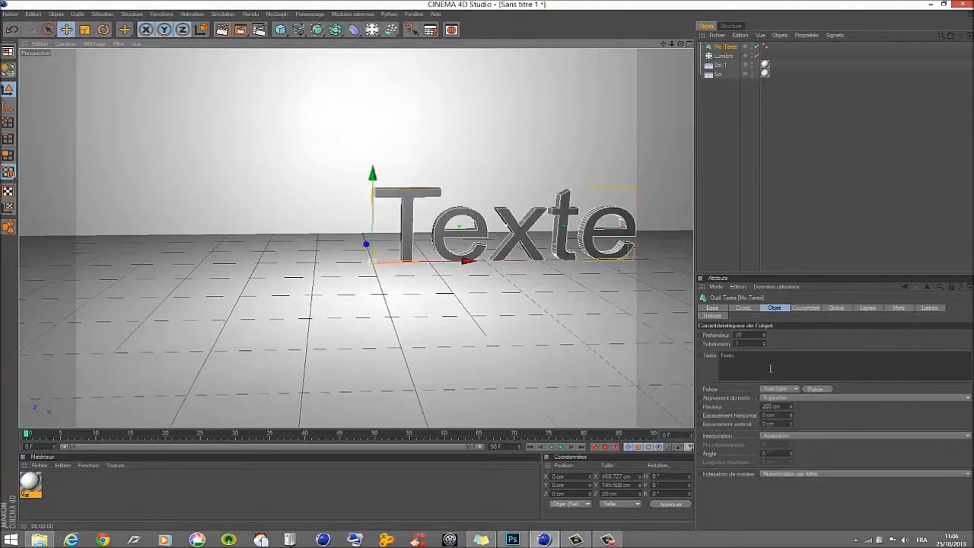
double_click(745, 363)
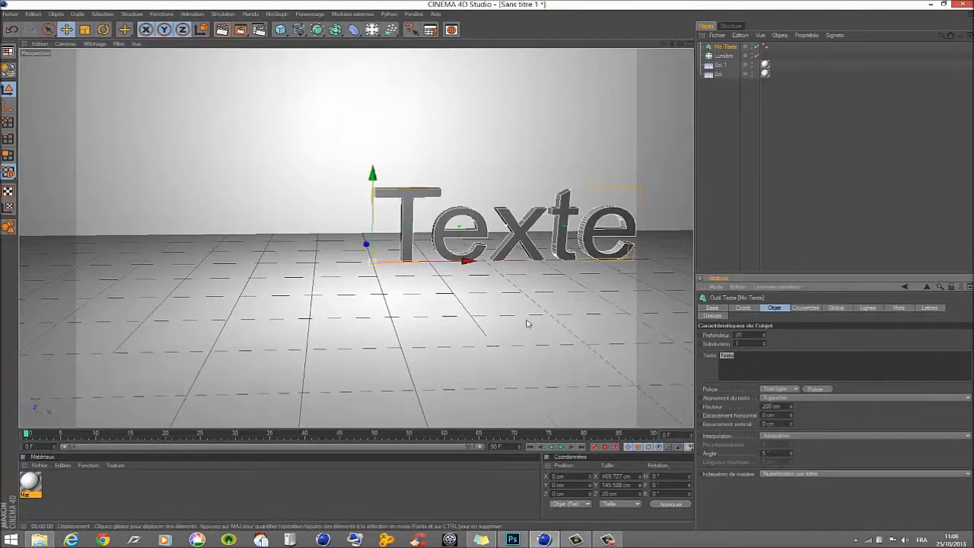
text(LUKAS)
Change the text object's font to the bigmacca font
click(815, 389)
text(bigmaca)
key(BackSpace)
text(ca)
key(Return)
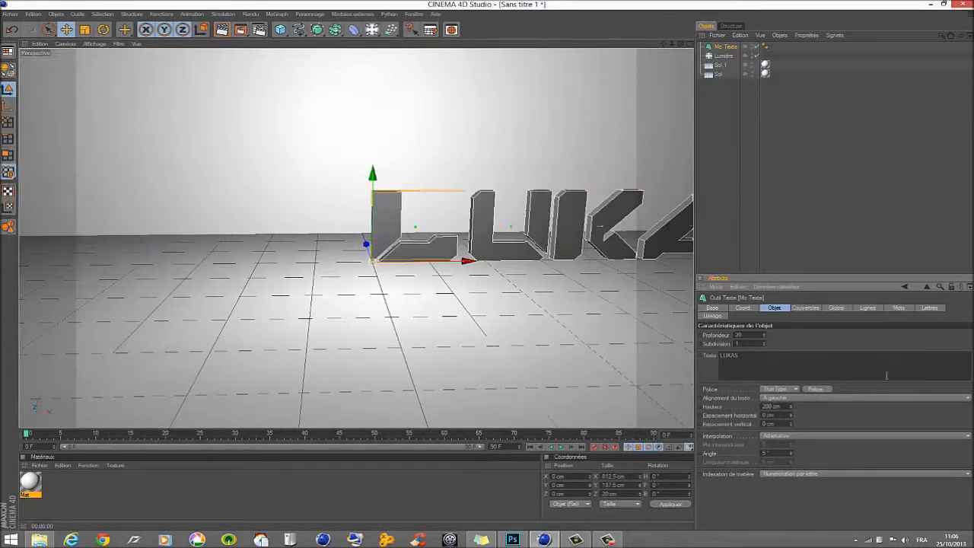
Centre the text alignment (Centré) and set the extrusion depth to 70
click(781, 399)
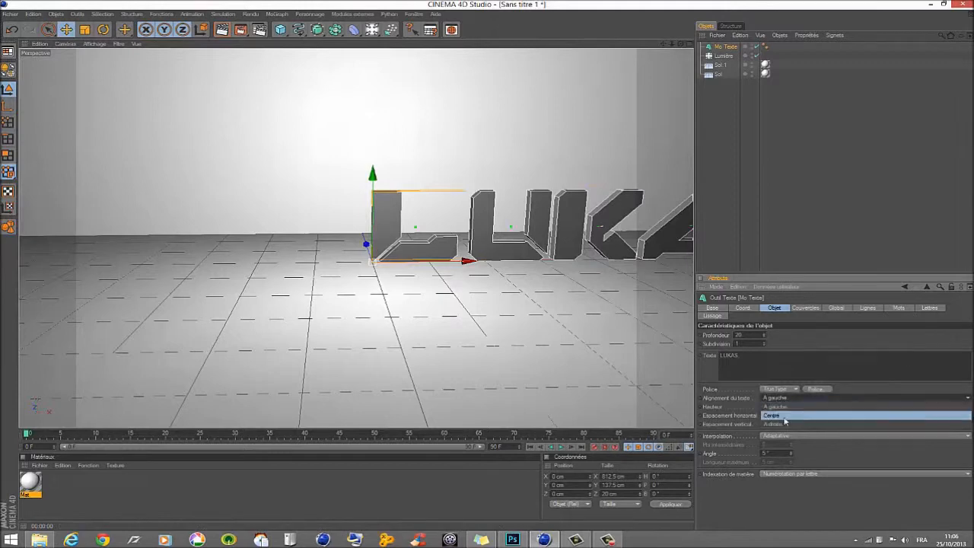
click(780, 405)
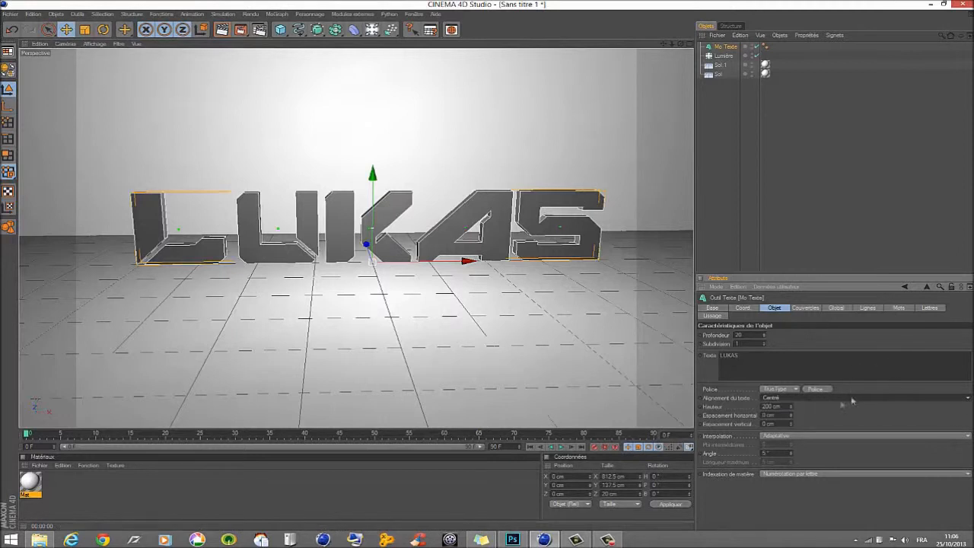
click(752, 339)
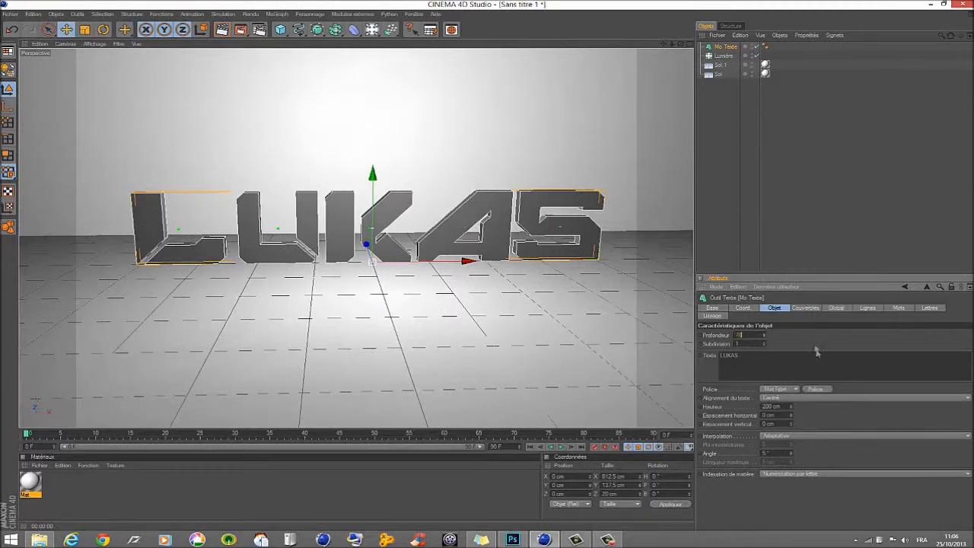
key(Return)
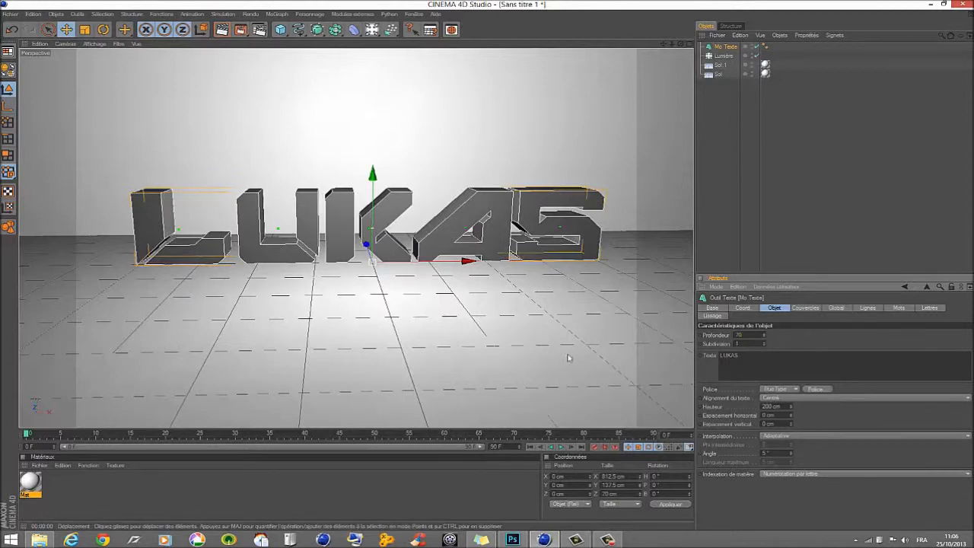
Set both the start and end caps of the text to cap and bevel (Couvercle et biseau)
click(803, 308)
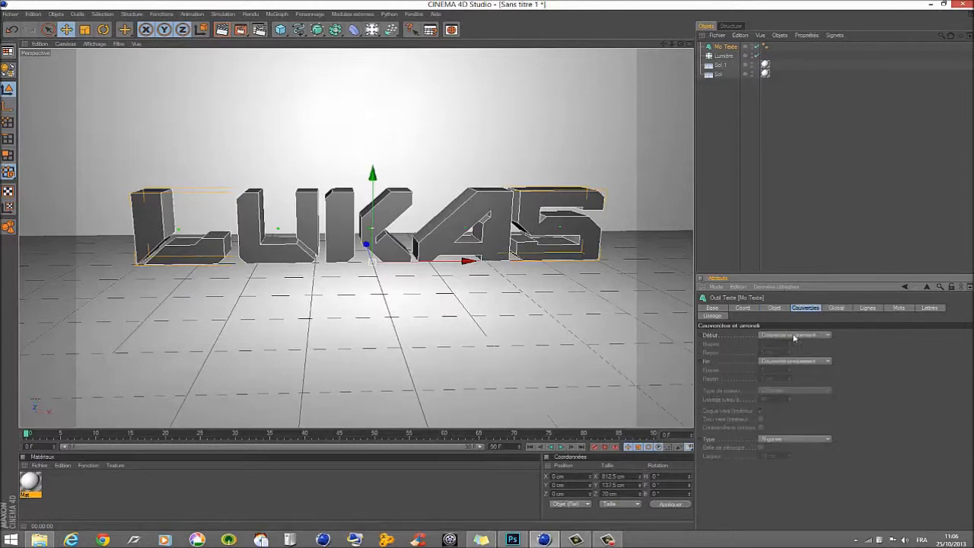
click(794, 336)
click(800, 372)
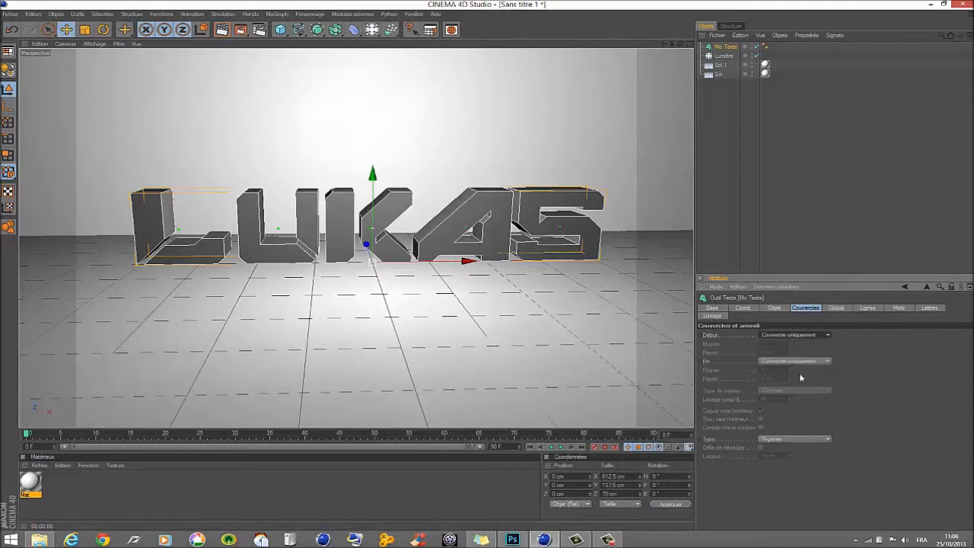
click(797, 336)
click(799, 370)
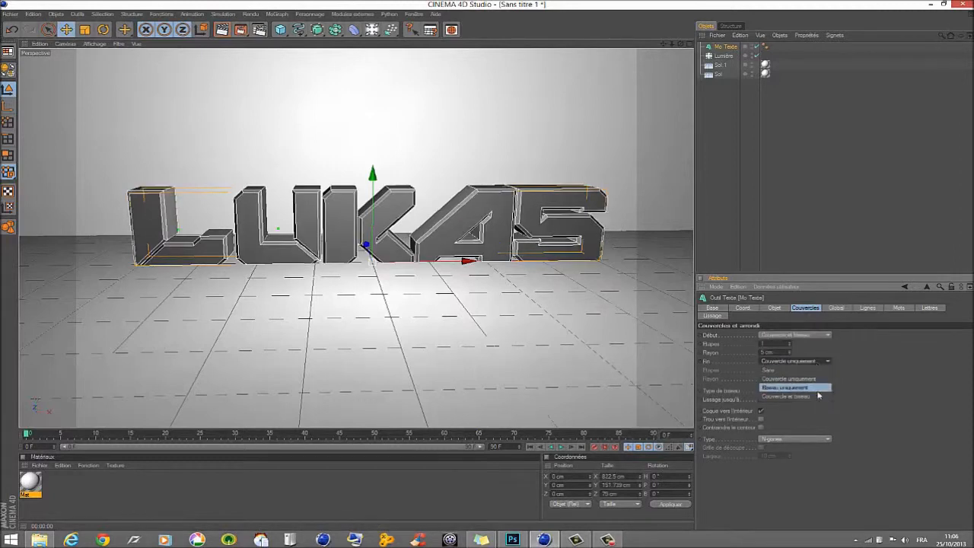
Set the start and end bevel radius to 2.7 cm and raise the text slightly to rest on the floor
click(775, 352)
text(2)
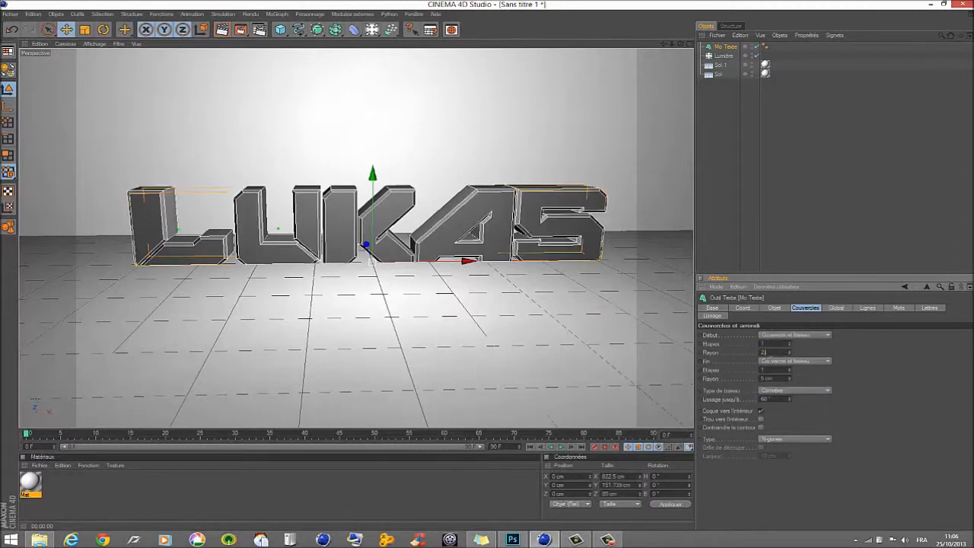
text(.5)
key(Return)
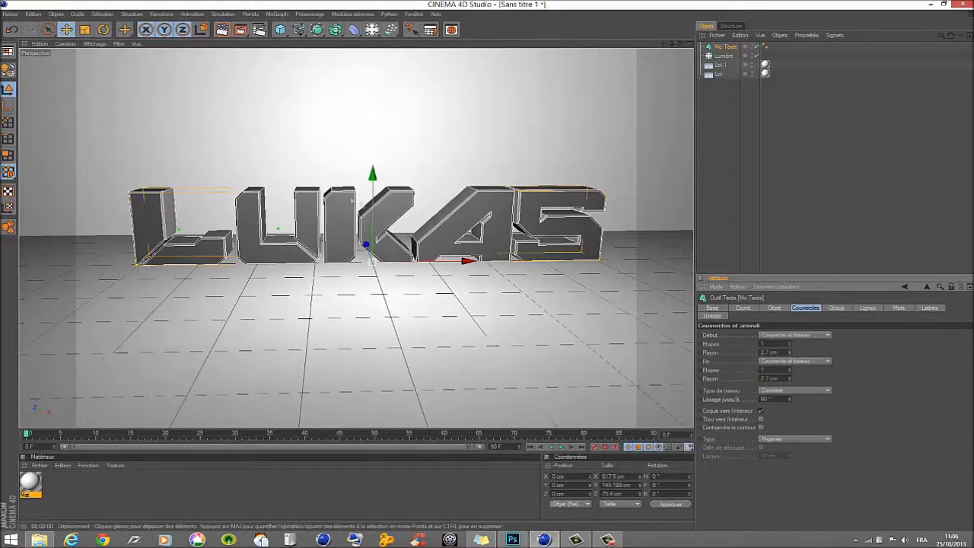
drag(467, 259, 475, 260)
click(726, 92)
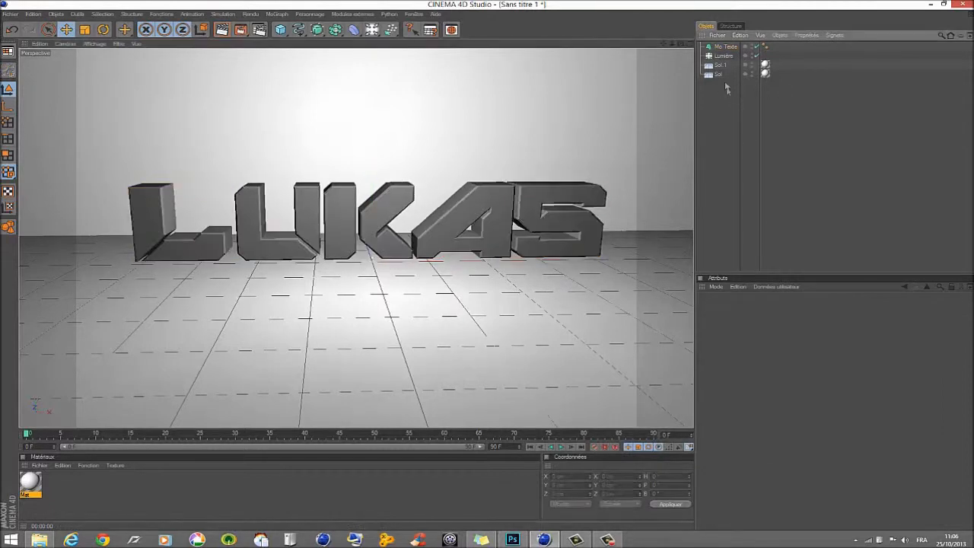
Add a dynamics body property (Dynamiques de corps) to both the floor and the wall
drag(718, 92, 719, 64)
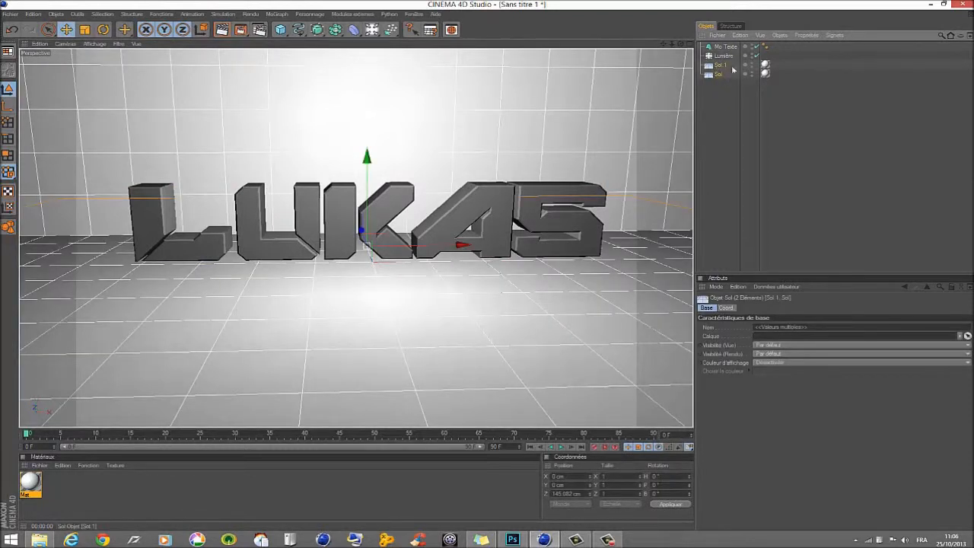
right_click(733, 69)
mouse_move(827, 92)
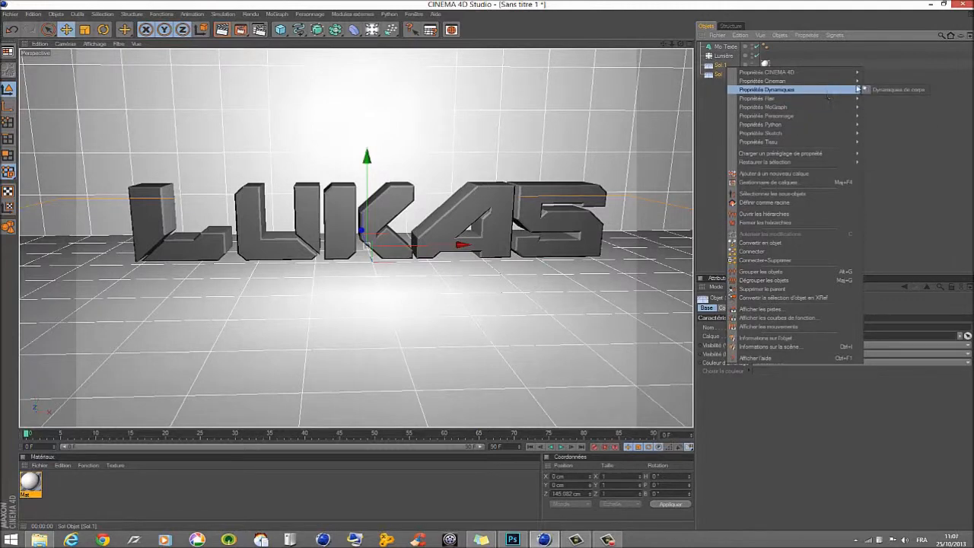
click(866, 90)
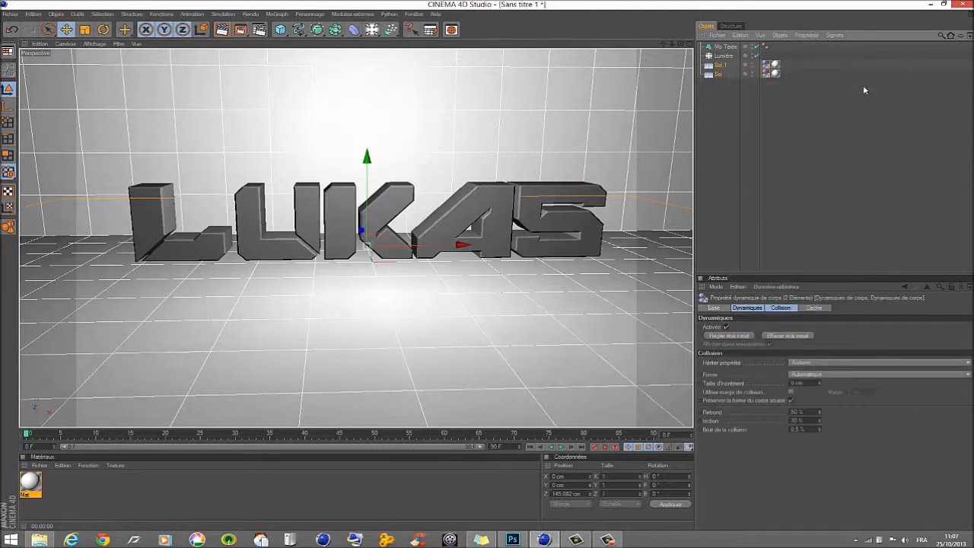
click(781, 130)
Move the wall (Sol.1) farther behind the text, to about Z 491 cm
scroll(413, 331, down, 3)
alt+drag(412, 330, 414, 332)
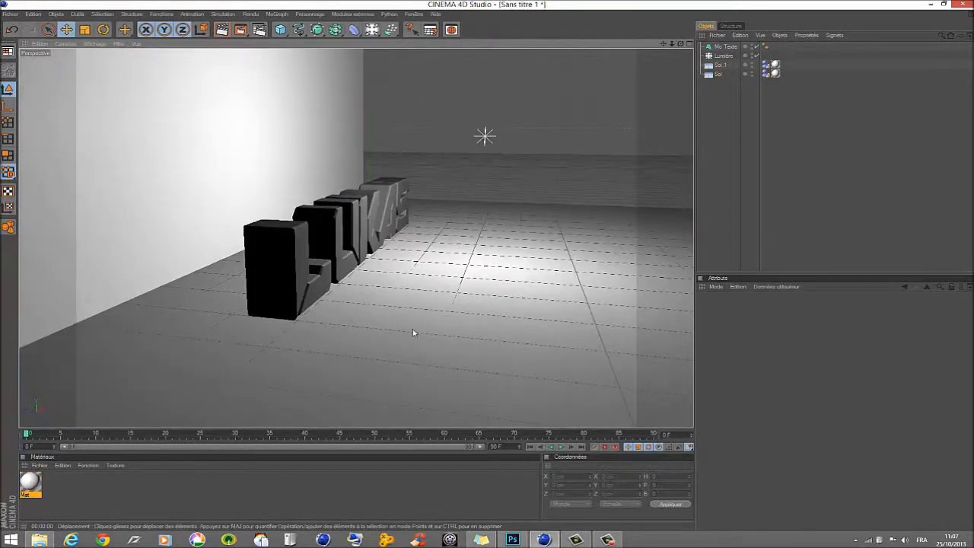
click(720, 65)
drag(335, 258, 257, 257)
alt+drag(363, 285, 311, 278)
alt+middle_drag(312, 279, 354, 324)
alt+middle_drag(198, 324, 344, 294)
alt+drag(332, 308, 378, 307)
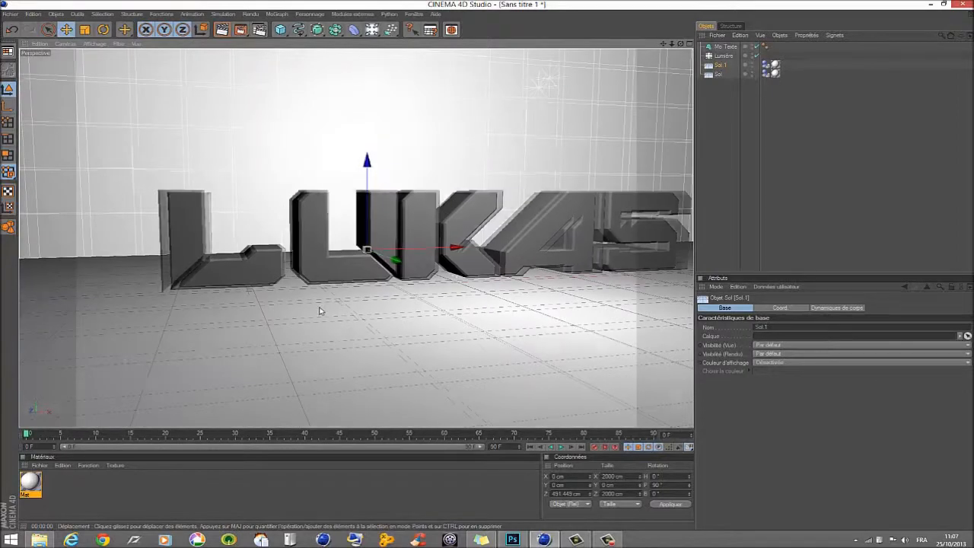
scroll(322, 309, down, 2)
alt+middle_drag(319, 325, 268, 349)
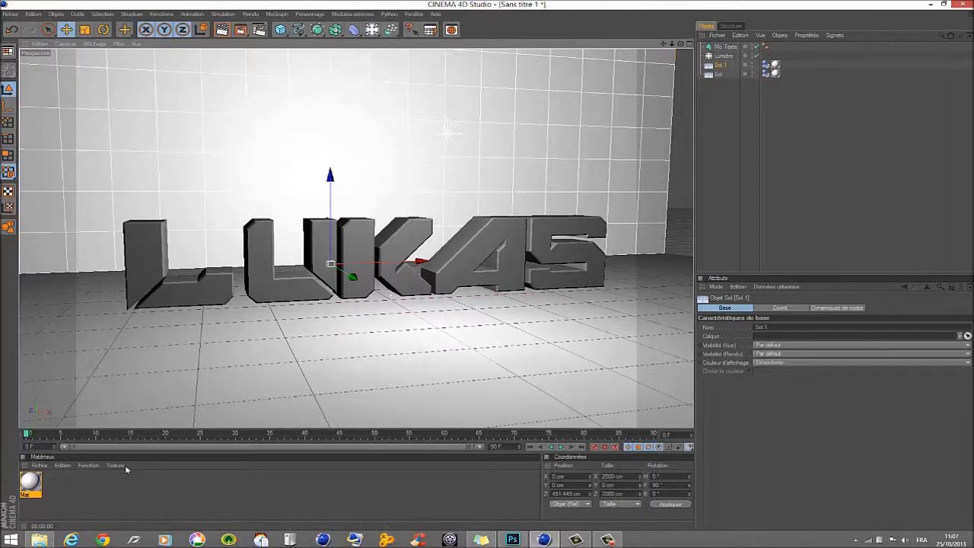
Create two new materials and set the colour of Mat.1 to pure blue (RGB 0, 0, 255)
double_click(120, 489)
double_click(120, 489)
double_click(57, 484)
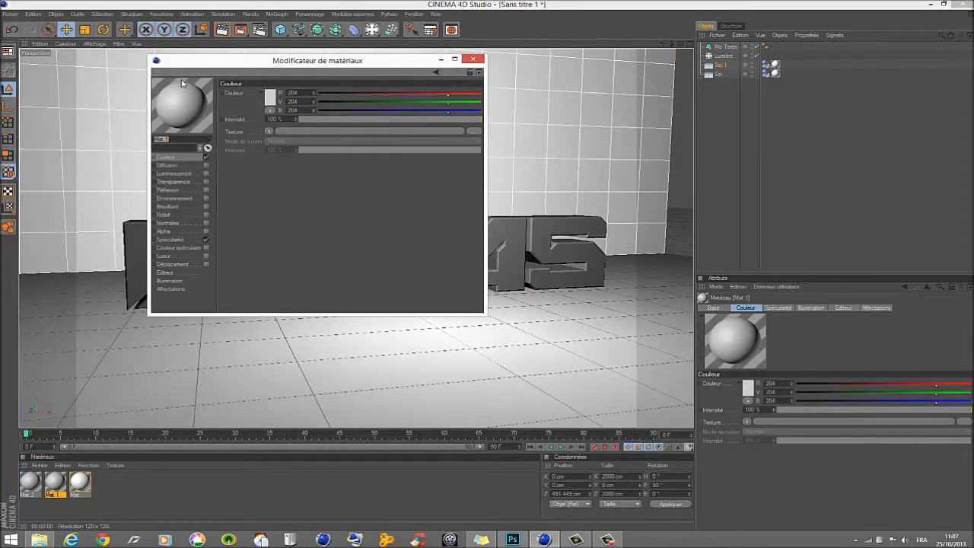
click(481, 112)
drag(361, 102, 251, 93)
drag(330, 94, 312, 94)
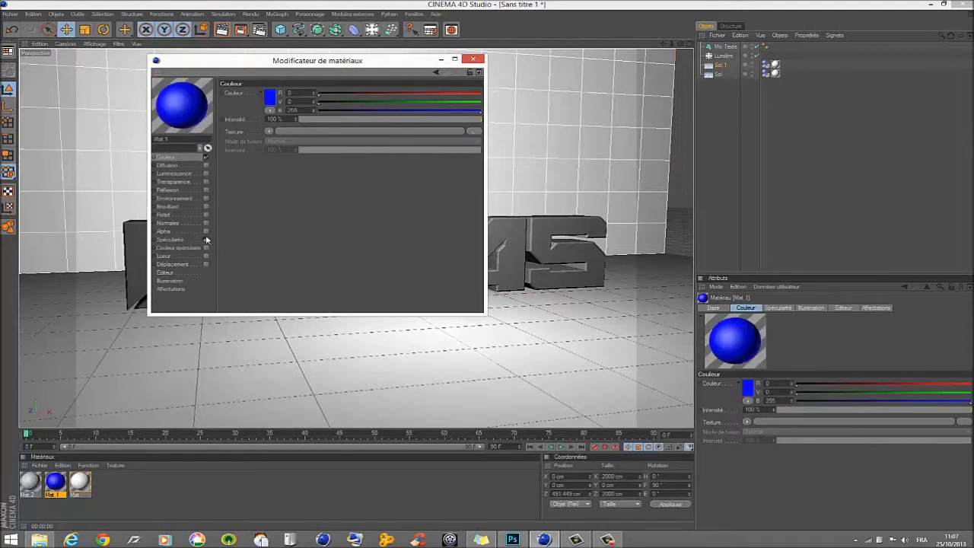
Turn off specularity on the blue material and enable reflection at about 25% intensity
click(205, 190)
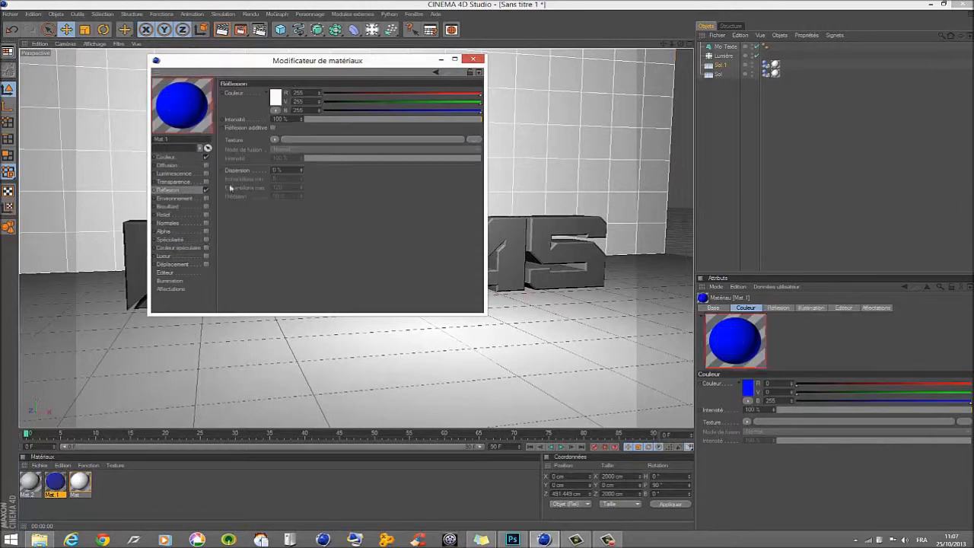
click(348, 119)
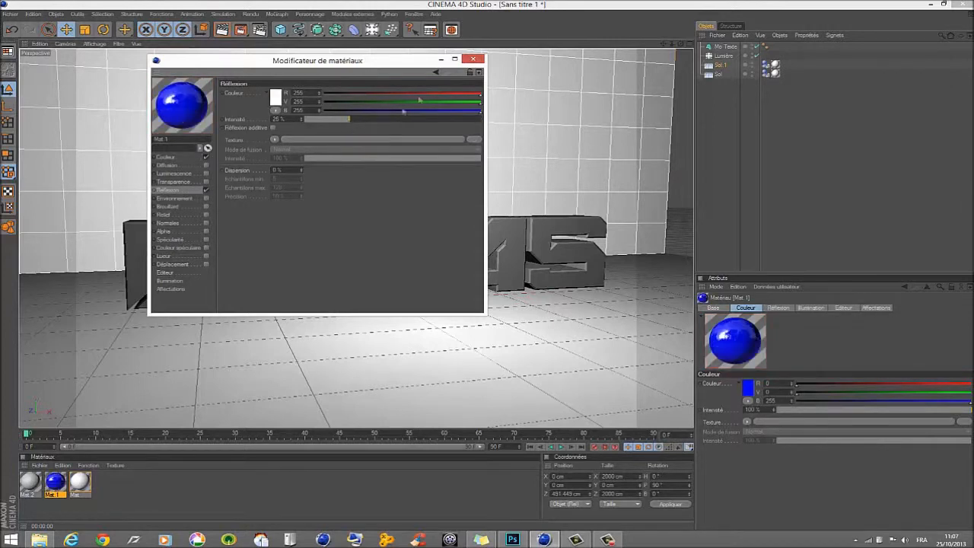
click(473, 60)
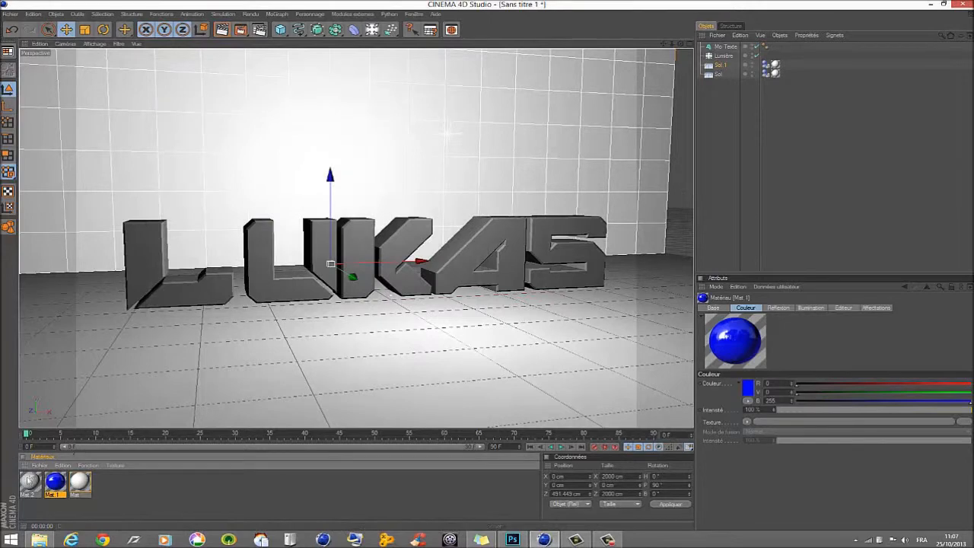
Set the colour of the Mat.2 material to pure white (RGB 255, 255, 255)
double_click(30, 478)
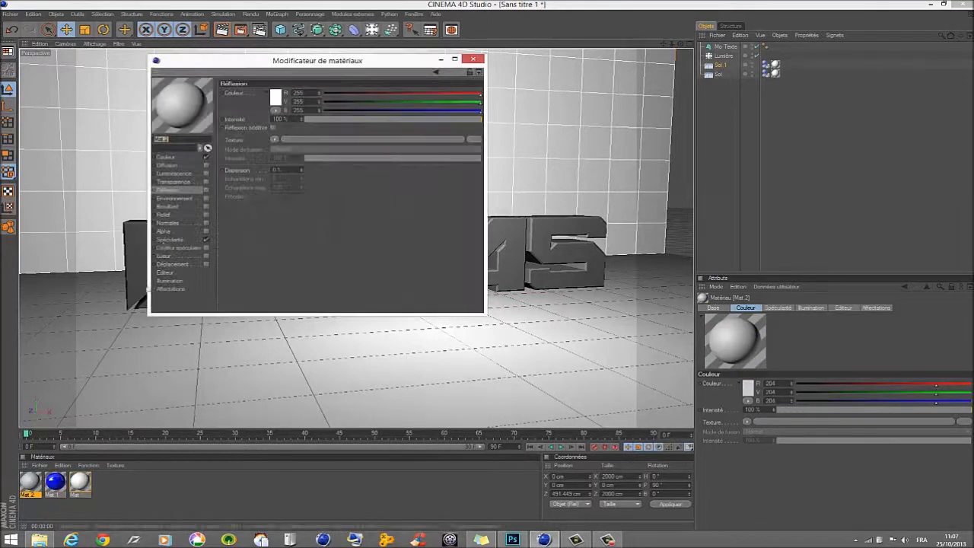
click(182, 157)
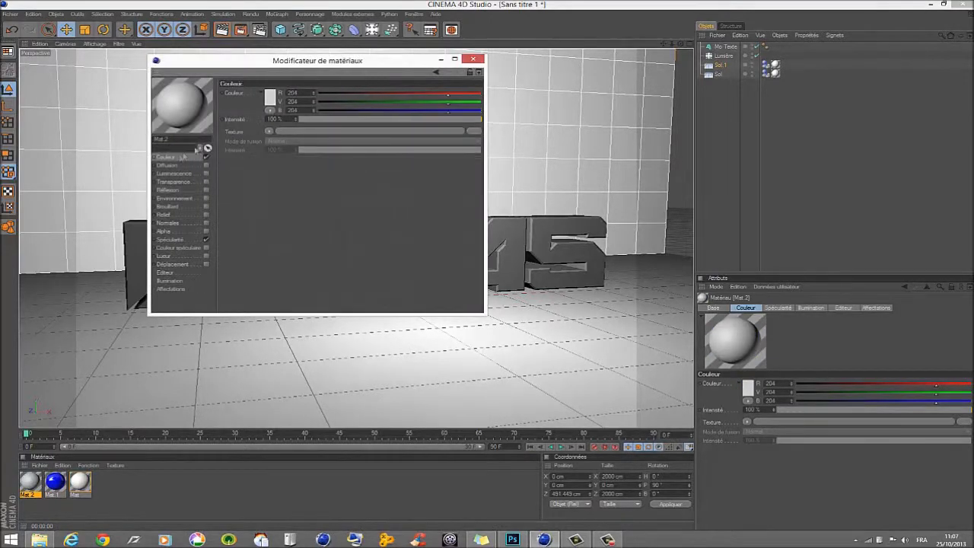
click(268, 97)
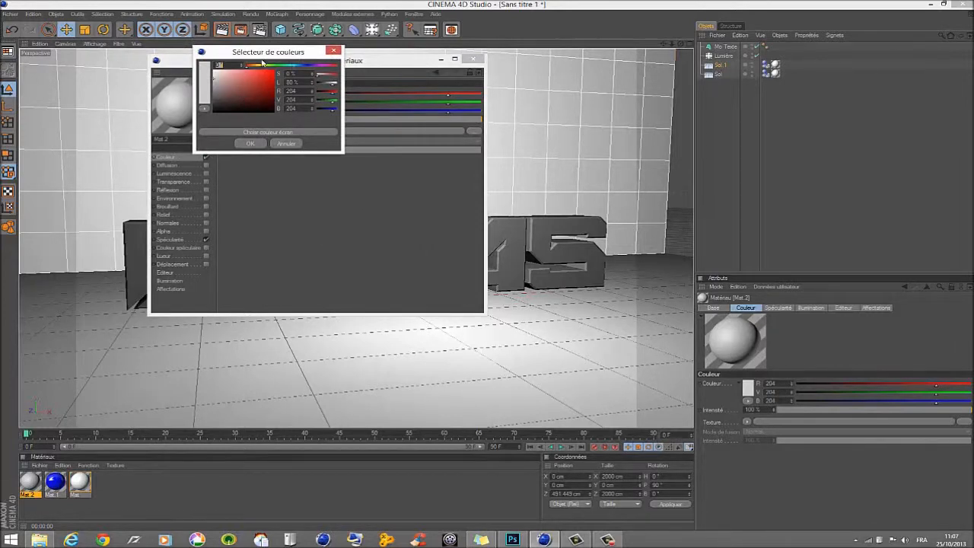
drag(229, 79, 136, 38)
click(251, 144)
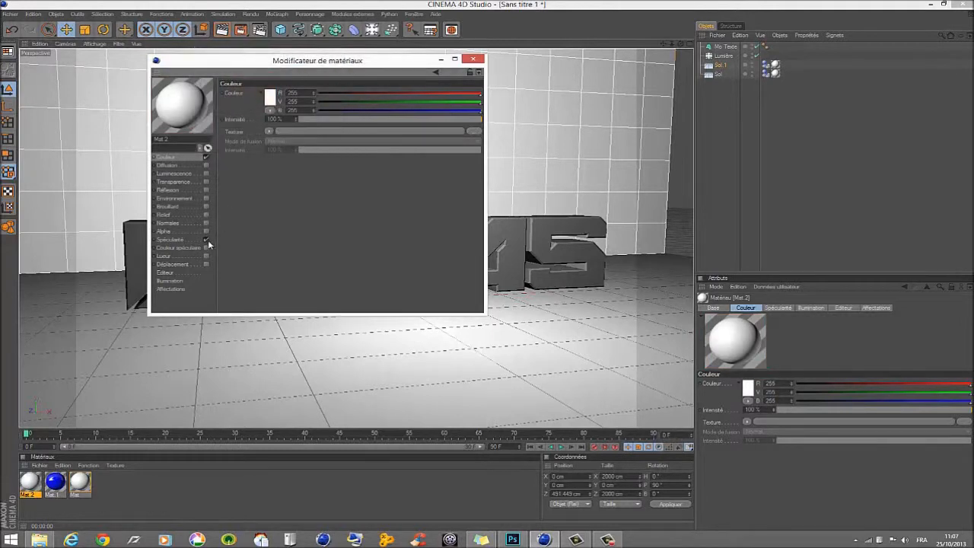
Turn off specularity on the white Mat.2 material and enable reflection at 25% intensity
click(206, 190)
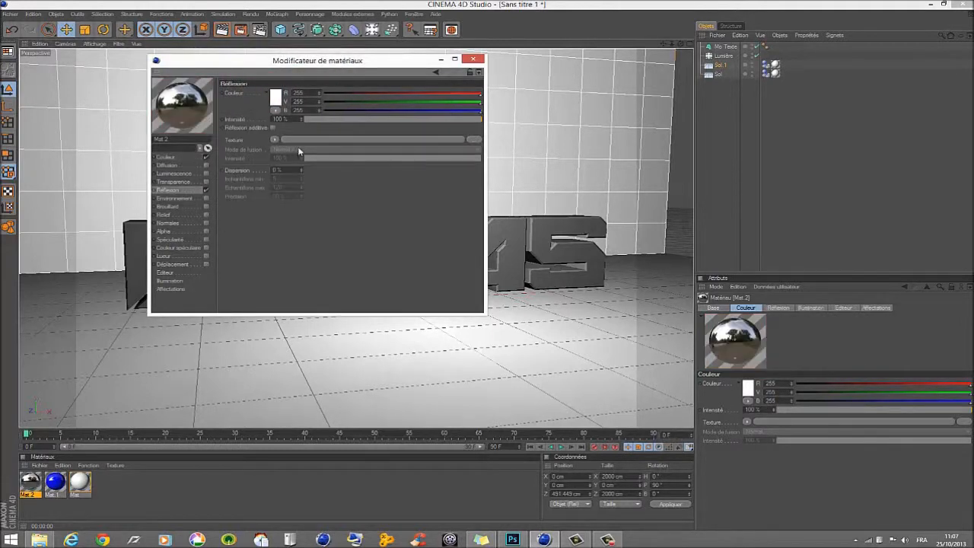
click(345, 120)
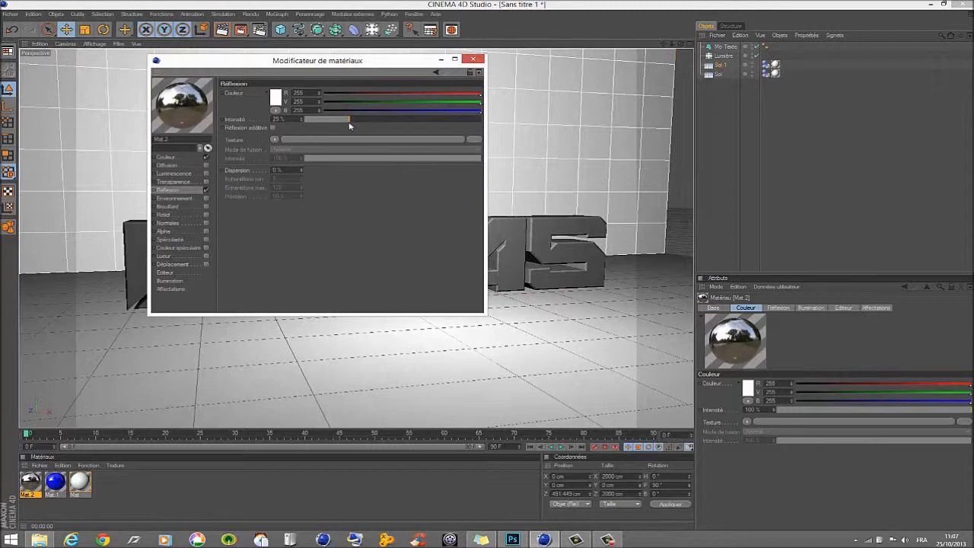
click(473, 59)
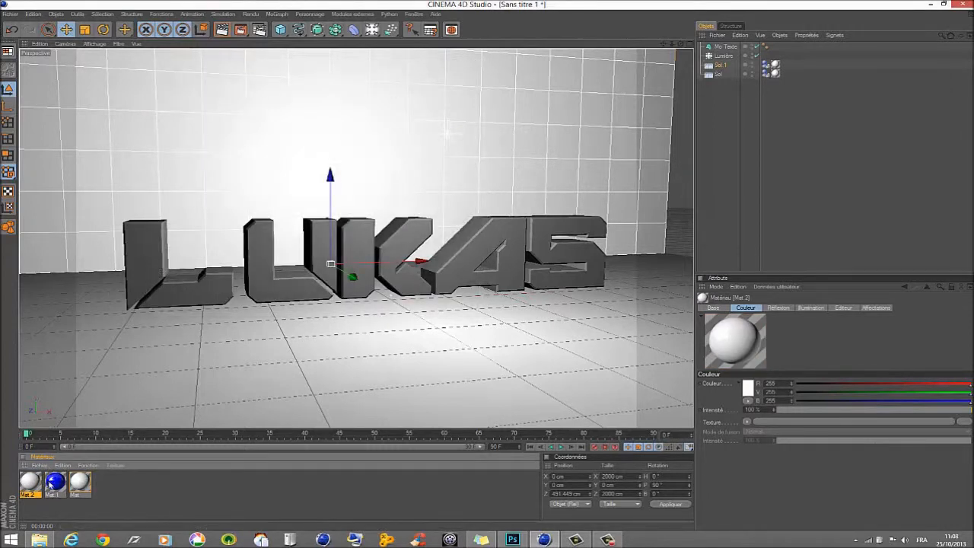
Apply the blue material to the text, then add Mat.2 on top restricted to the C1 selection
drag(58, 485, 133, 275)
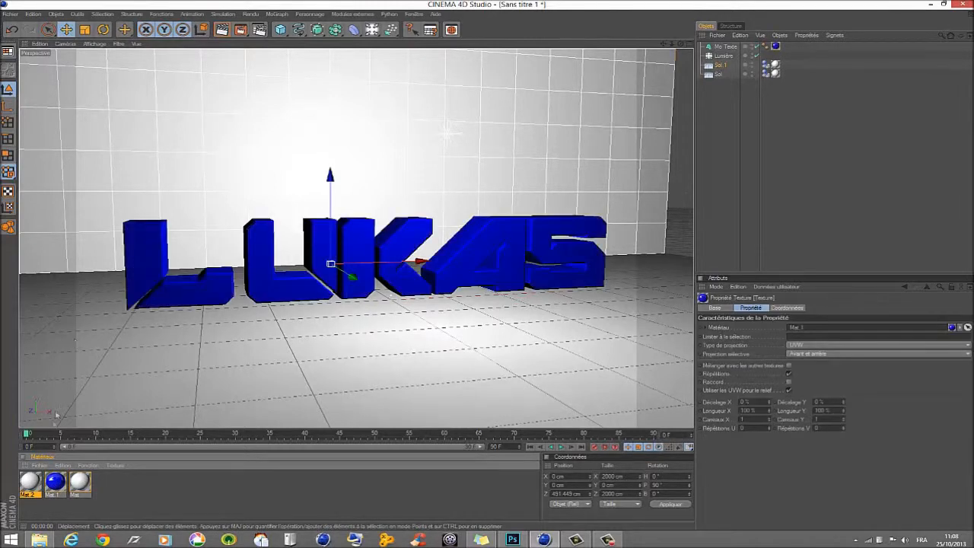
drag(148, 284, 149, 285)
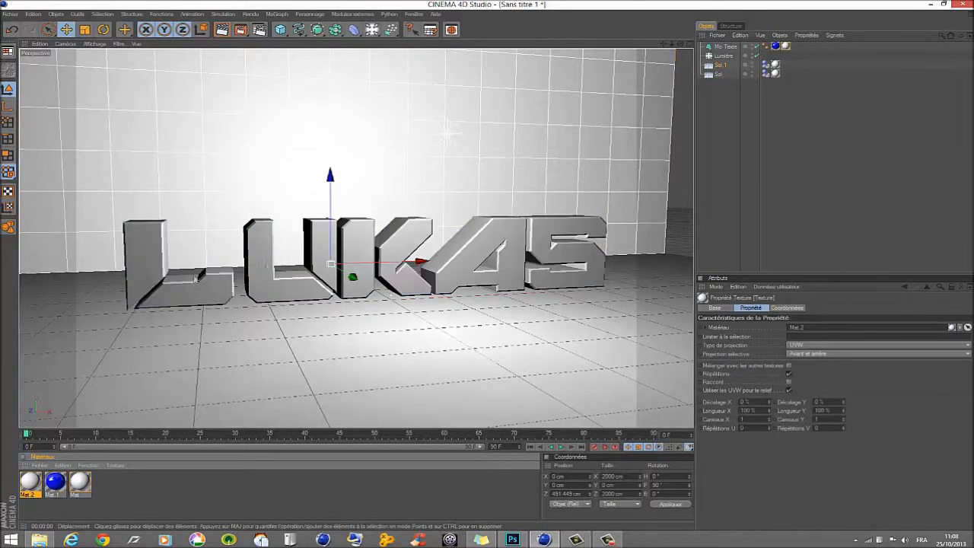
click(805, 337)
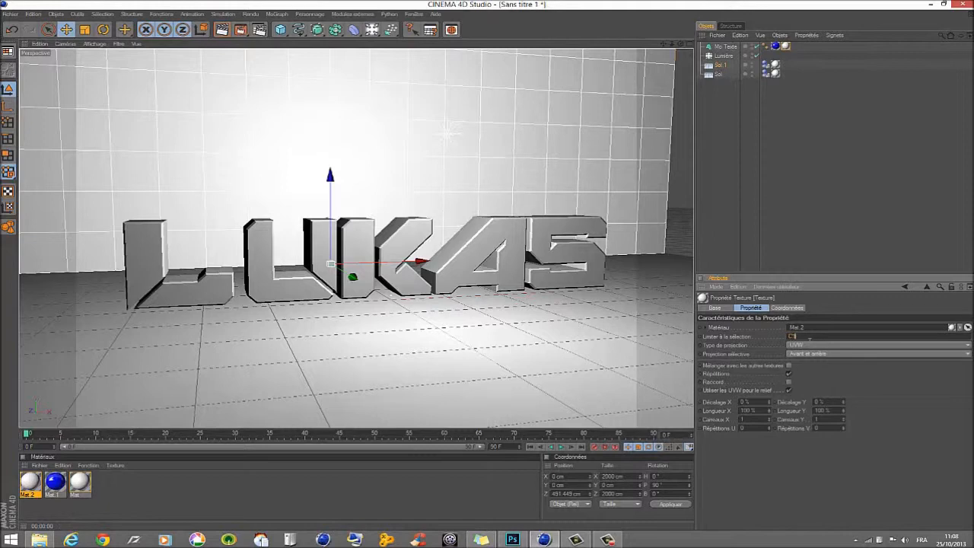
text(C1)
key(Return)
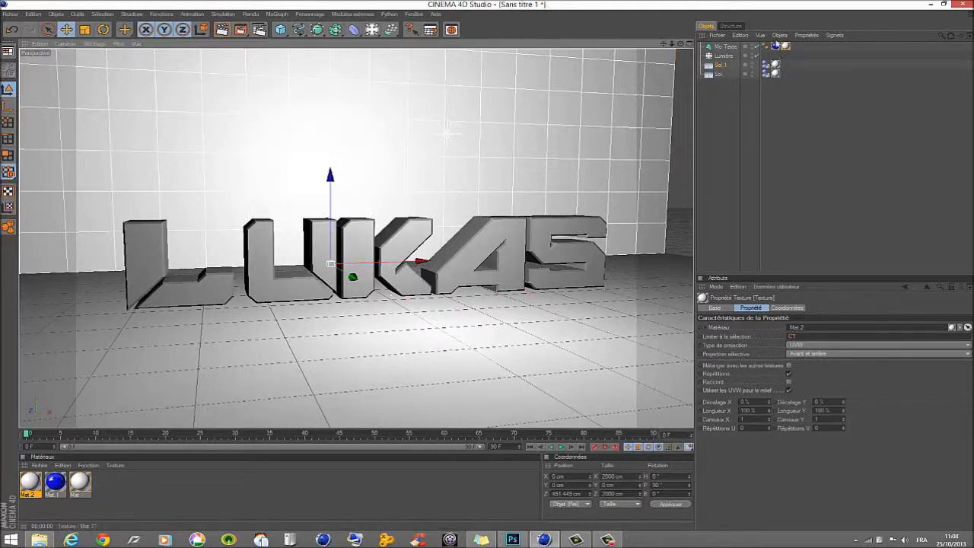
Render the view from the front and from a closer side angle to check the text's materials
click(223, 29)
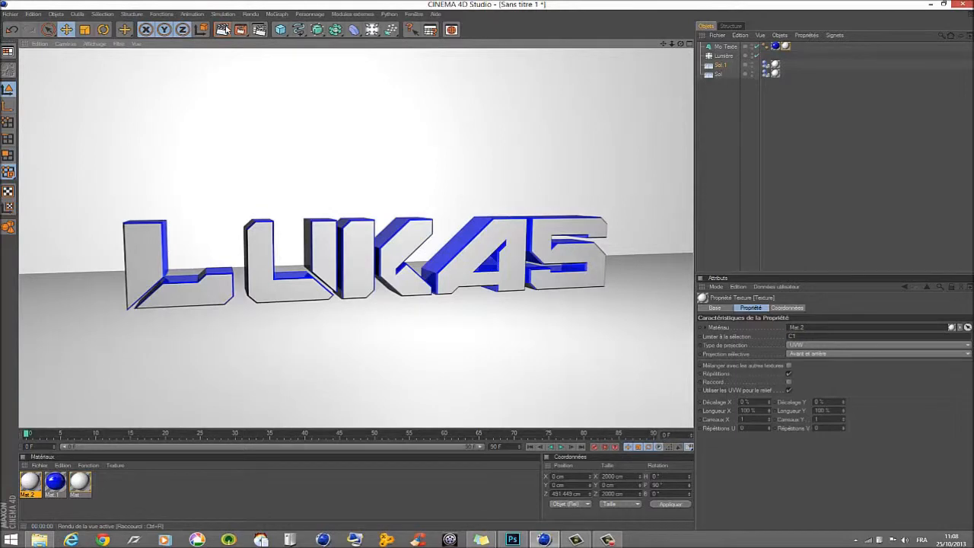
scroll(427, 273, up, 2)
alt+drag(480, 314, 525, 318)
key(ctrl+r)
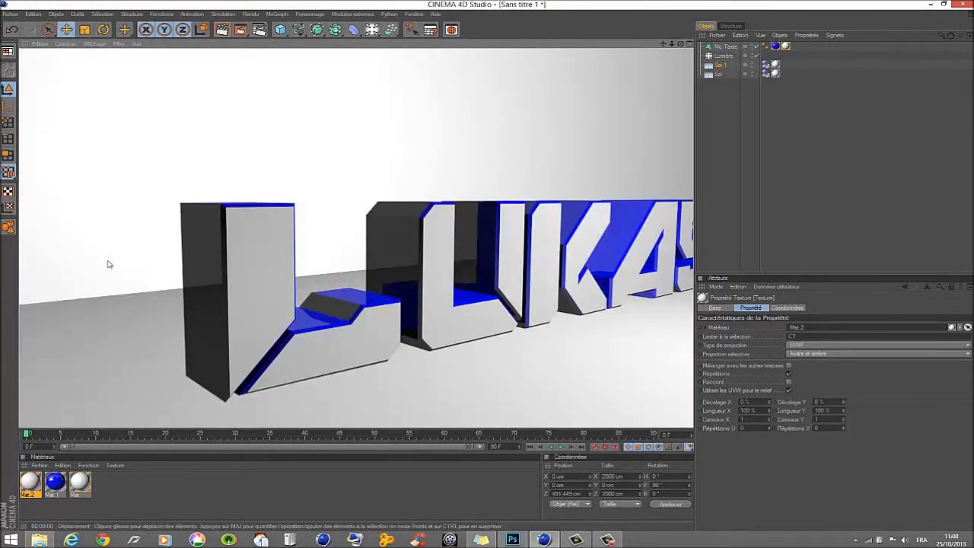
alt+drag(518, 320, 429, 330)
scroll(423, 325, down, 5)
alt+drag(363, 349, 377, 344)
mouse_move(377, 344)
alt+middle_down()
mouse_move(258, 471)
mouse_move(341, 410)
mouse_move(374, 357)
alt+middle_up()
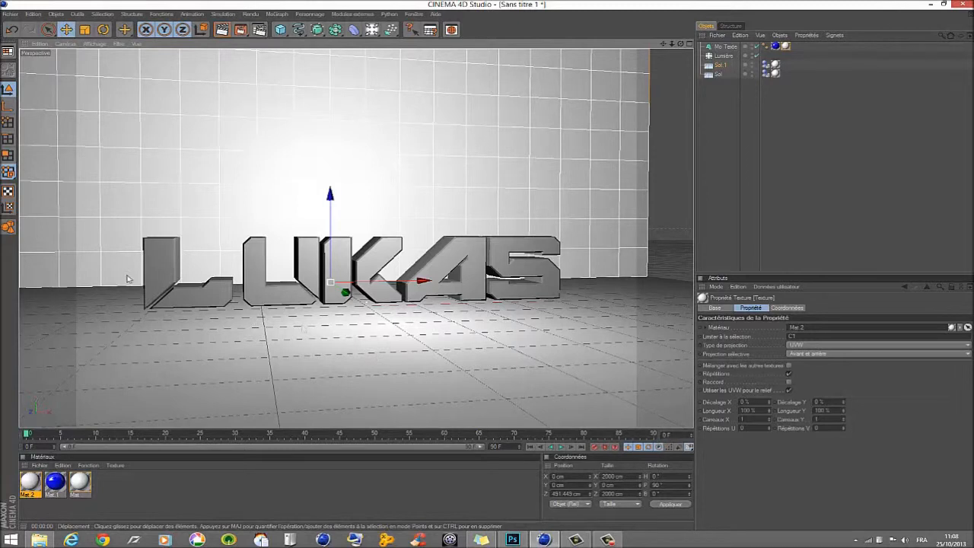
Duplicate the text object and raise the copy high above the original, to about Y 868 cm
click(725, 47)
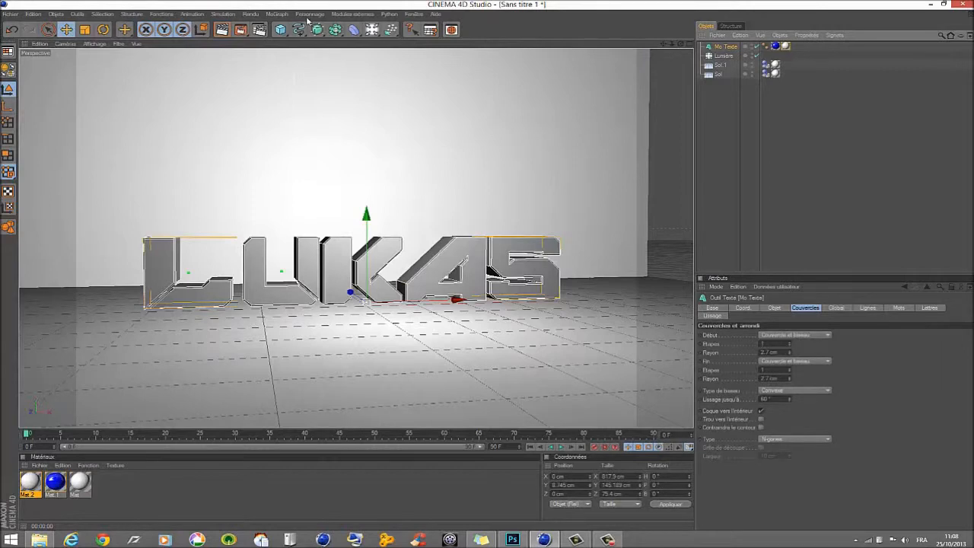
key(ctrl+c)
key(ctrl+v)
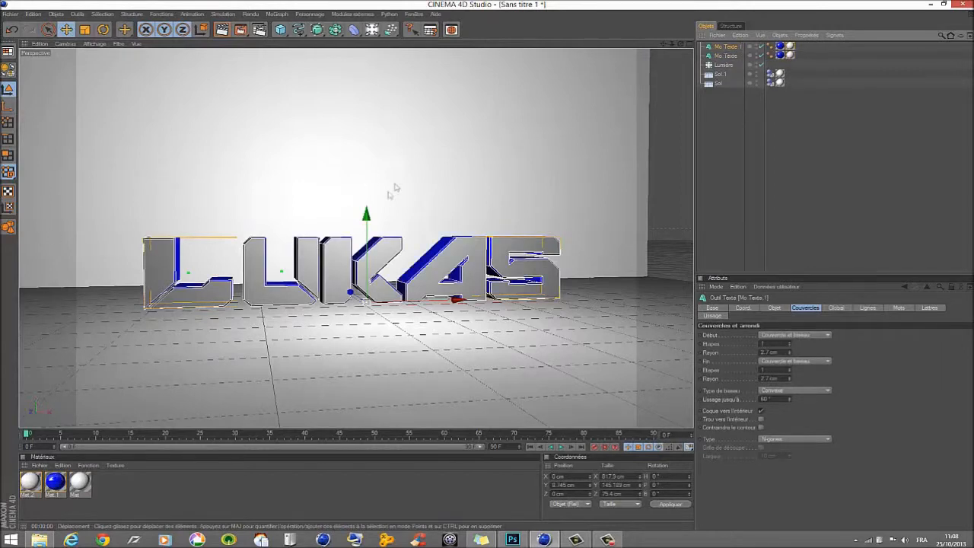
drag(367, 215, 349, 50)
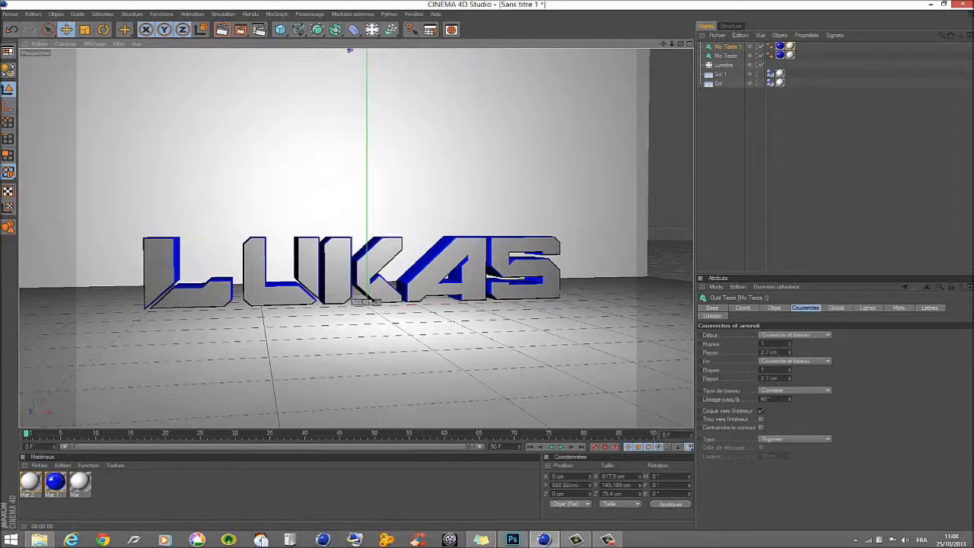
Change the duplicated text to GFX and set its depth to 50
click(775, 308)
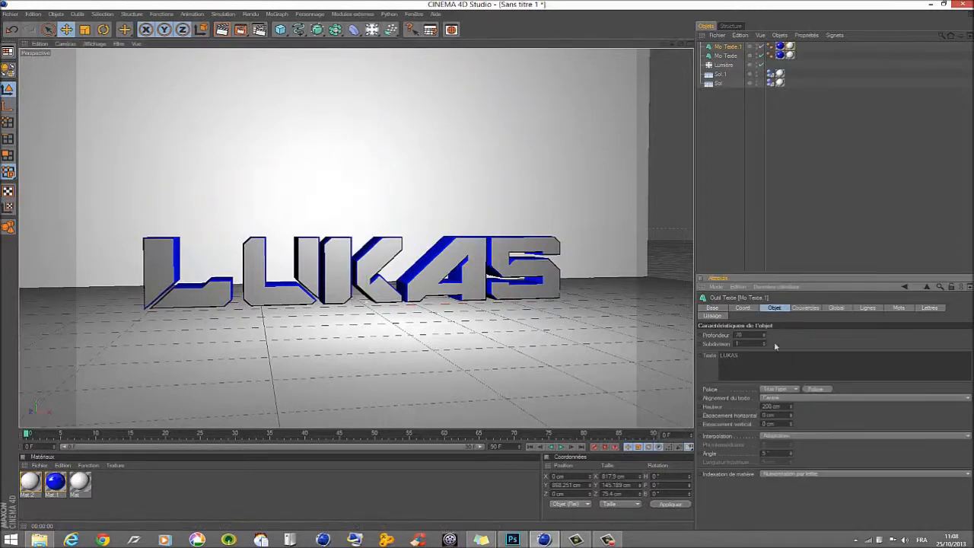
drag(764, 359, 713, 353)
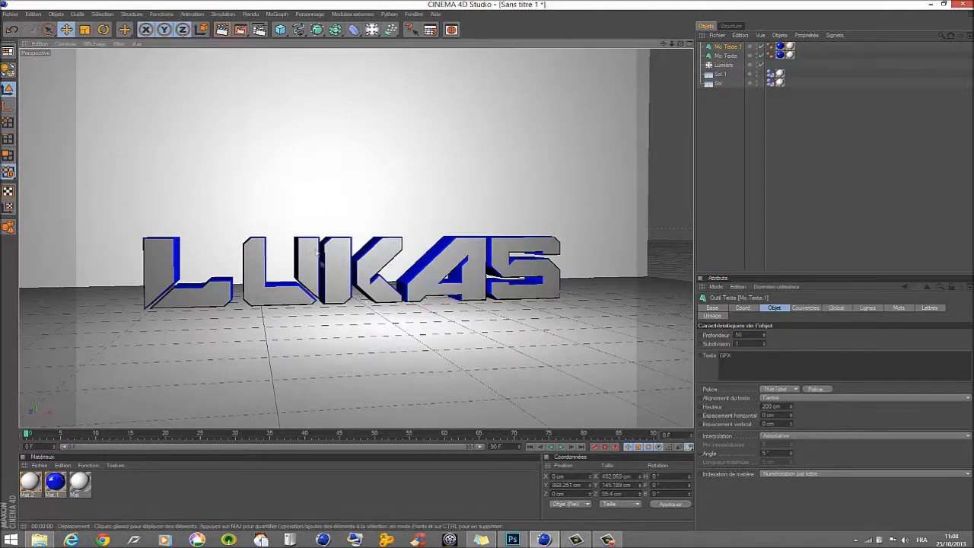
Break the original floor-level text with Thrausi into 30 random pieces per letter
click(722, 56)
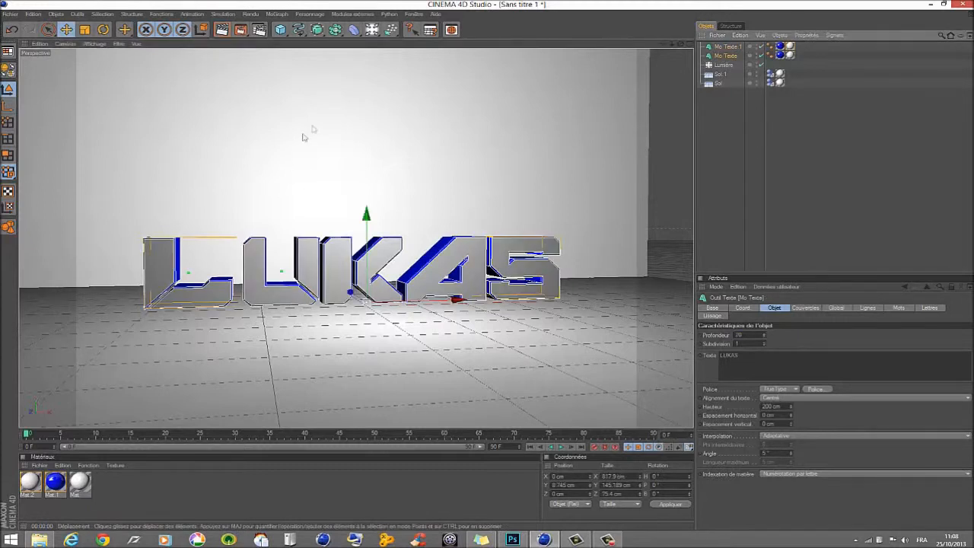
click(352, 14)
mouse_move(367, 48)
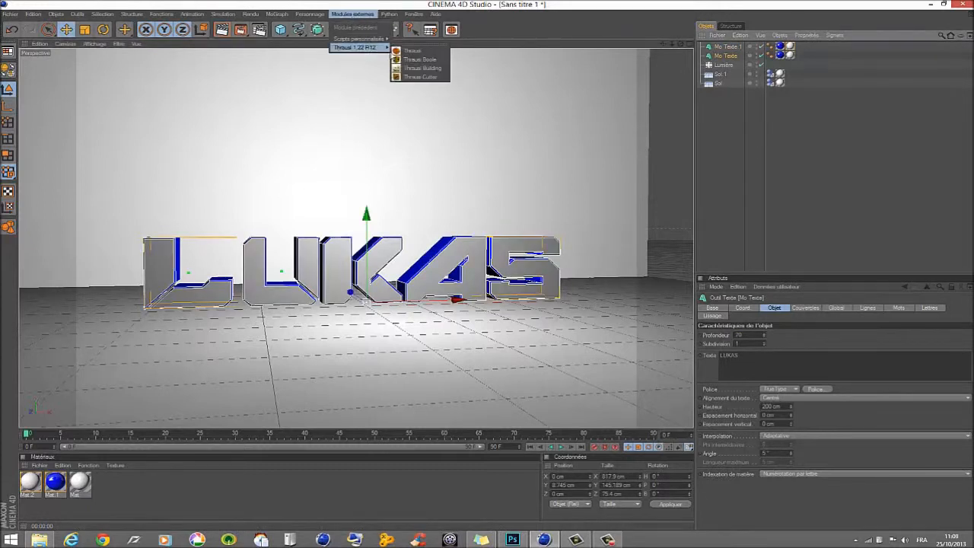
click(412, 50)
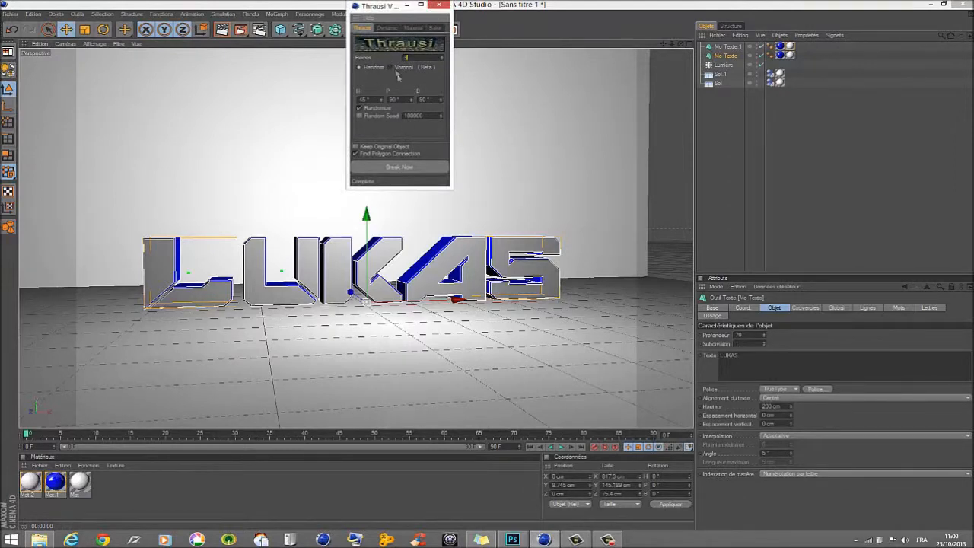
click(411, 167)
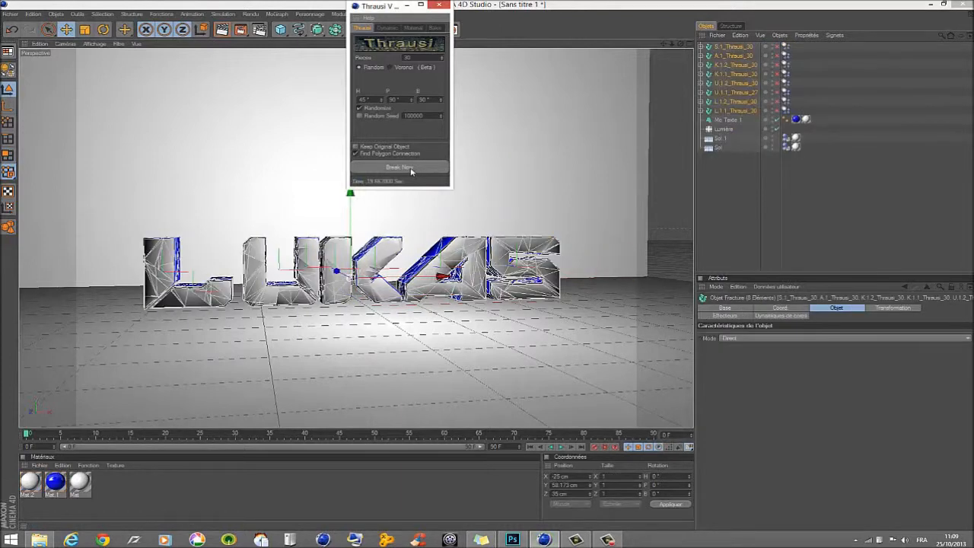
click(438, 6)
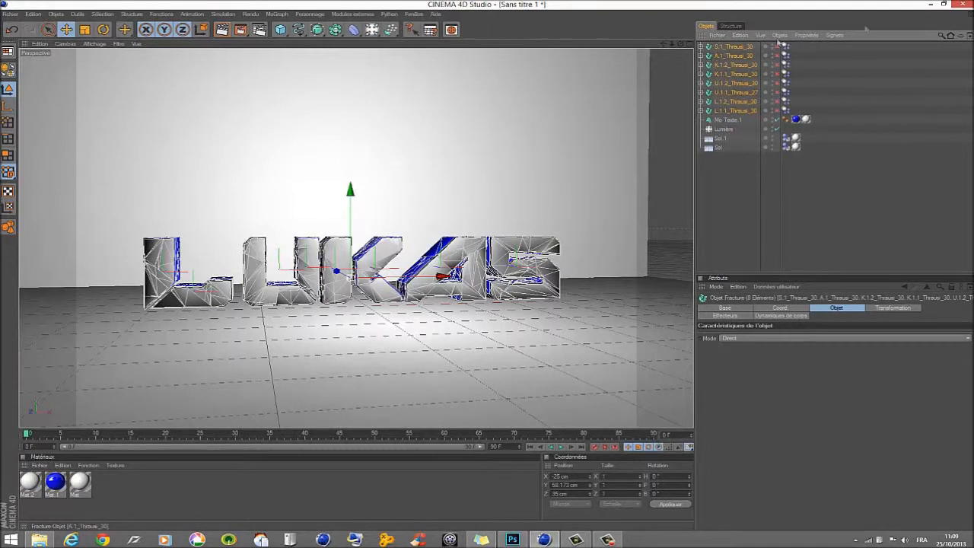
Add a MoGraph Fracture object to the scene
click(61, 14)
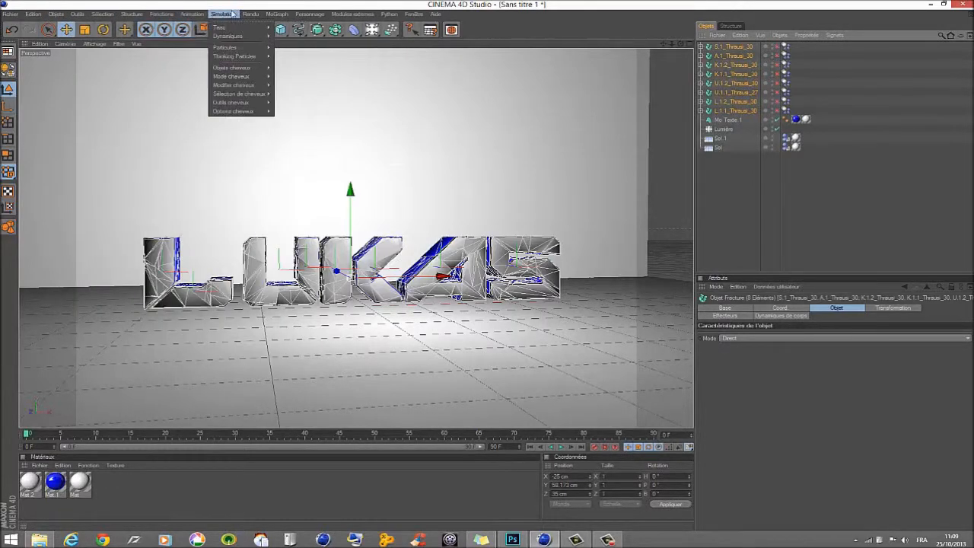
mouse_move(276, 15)
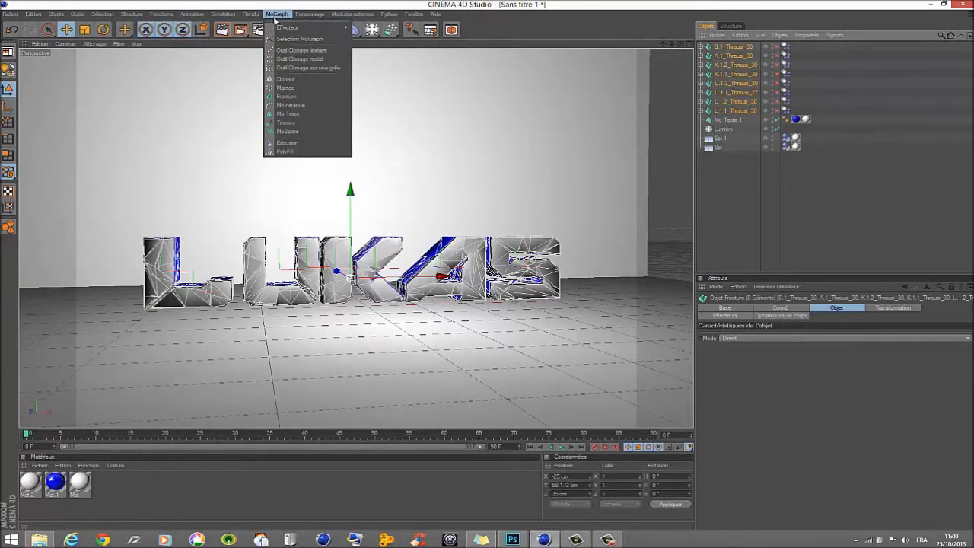
click(294, 97)
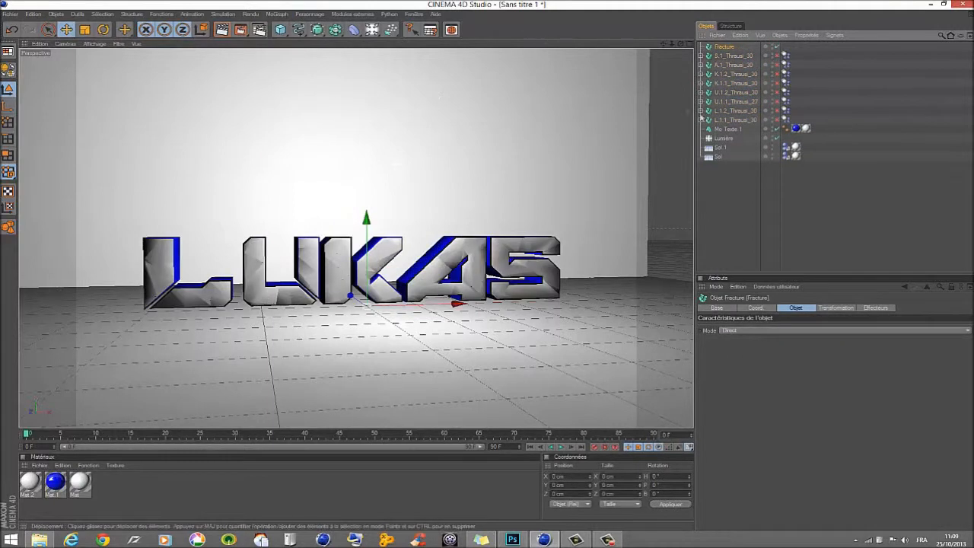
Select all eight Thrausi fragment groups and make them children of the new Fracture object
click(740, 121)
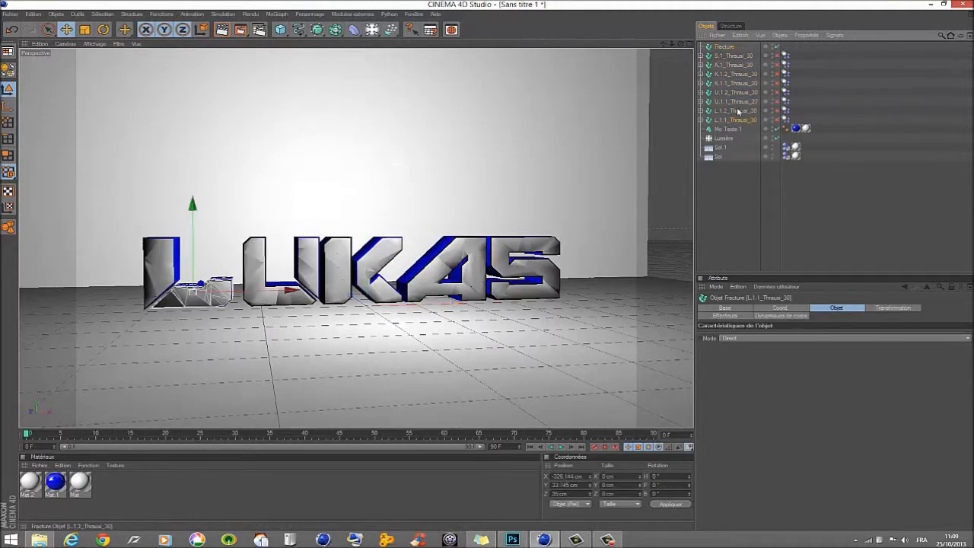
ctrl+click(737, 111)
ctrl+click(737, 102)
ctrl+click(738, 92)
ctrl+click(737, 83)
ctrl+click(736, 74)
ctrl+click(733, 64)
ctrl+click(732, 55)
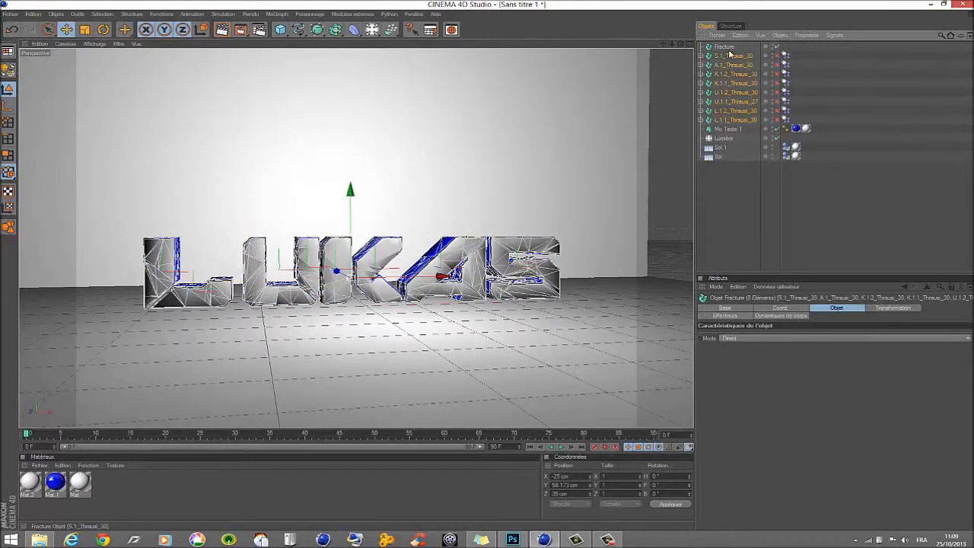
drag(729, 48, 719, 49)
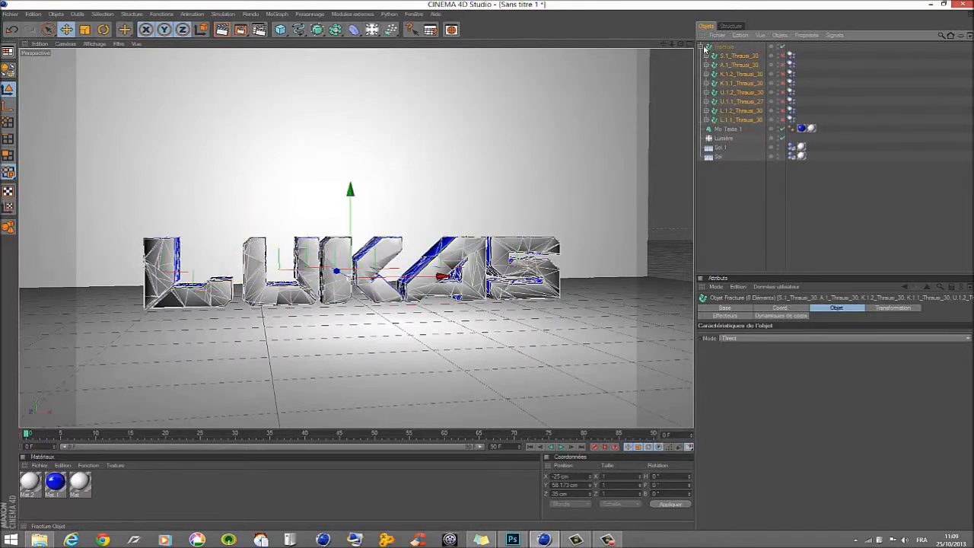
Set the dynamics trigger of all eight Thrausi fragment groups inside the Fracture object to Sur collision
click(702, 47)
click(715, 48)
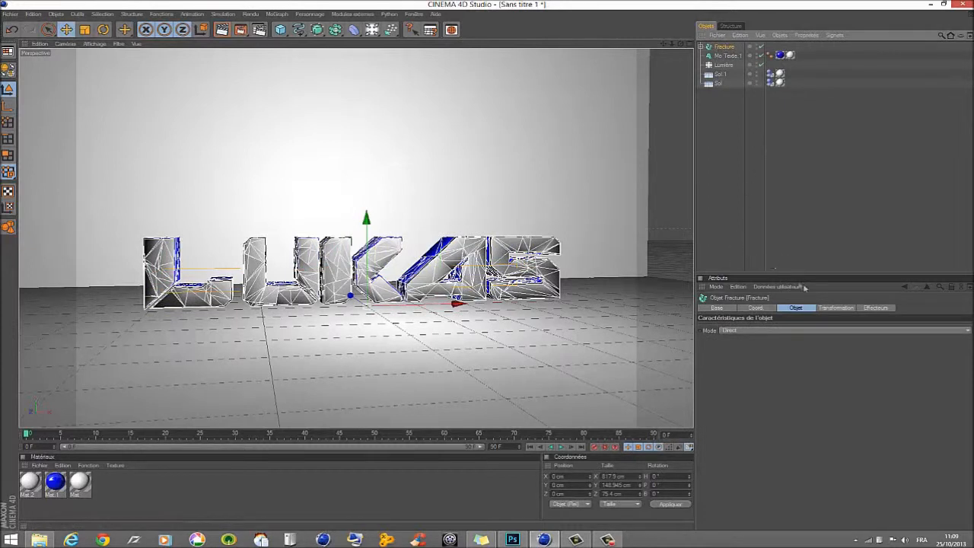
click(702, 48)
click(735, 120)
ctrl+click(735, 112)
ctrl+click(735, 102)
ctrl+click(735, 93)
ctrl+click(736, 84)
ctrl+click(735, 75)
ctrl+click(735, 65)
ctrl+click(735, 57)
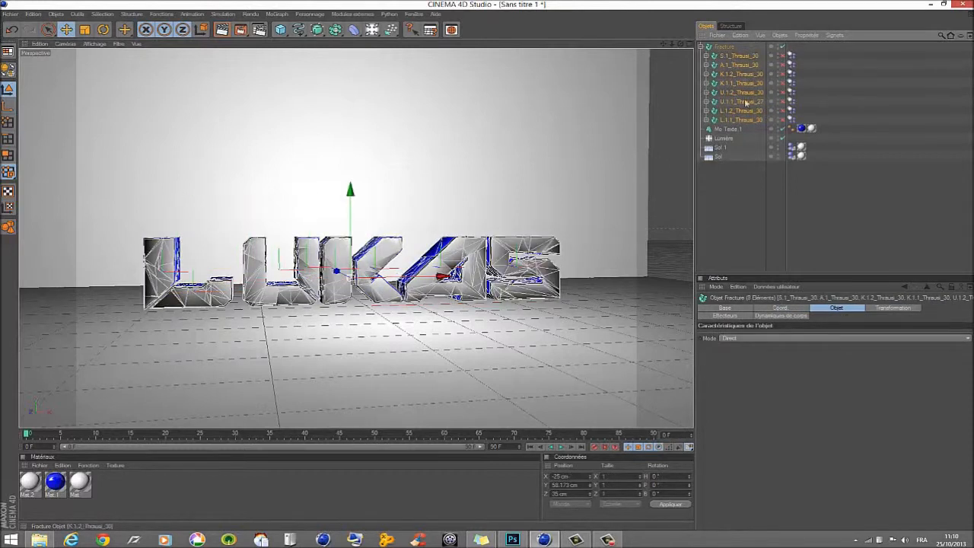
click(780, 316)
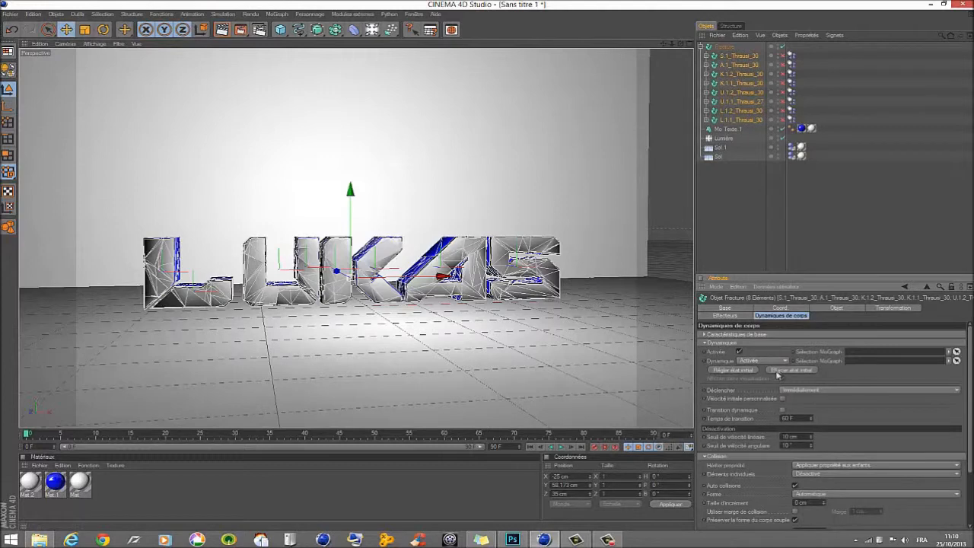
click(807, 390)
click(807, 404)
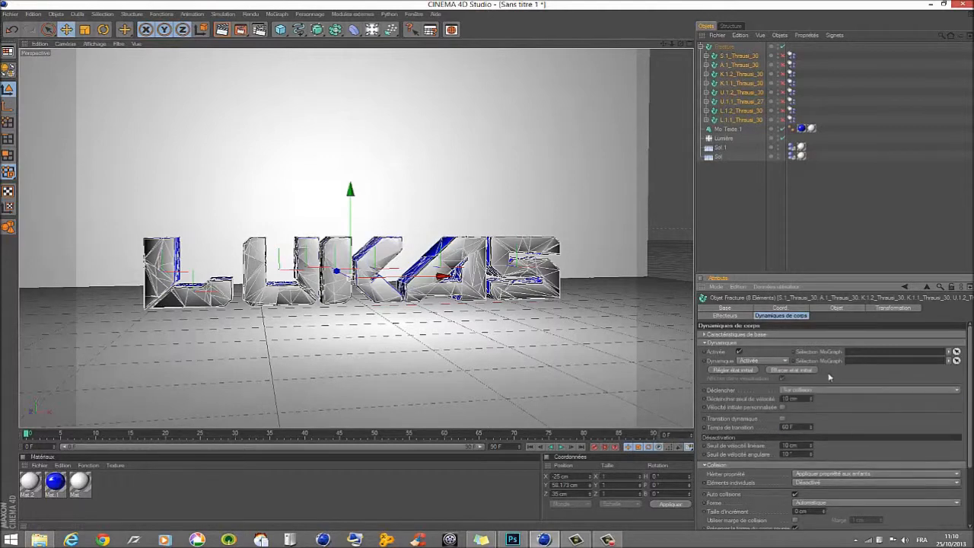
click(699, 47)
click(700, 48)
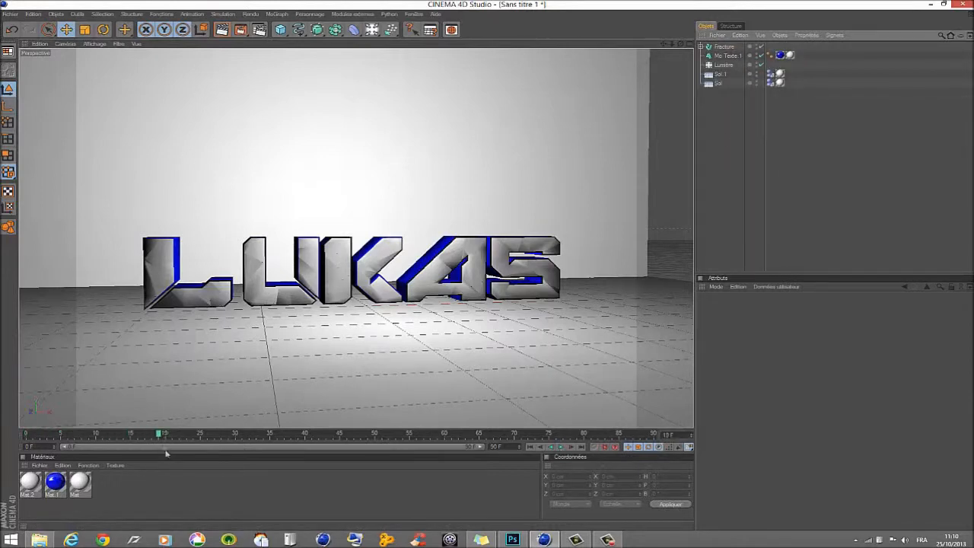
Return the animation to frame 0 and extend the timeline to 150 frames, with the whole range displayed
click(529, 446)
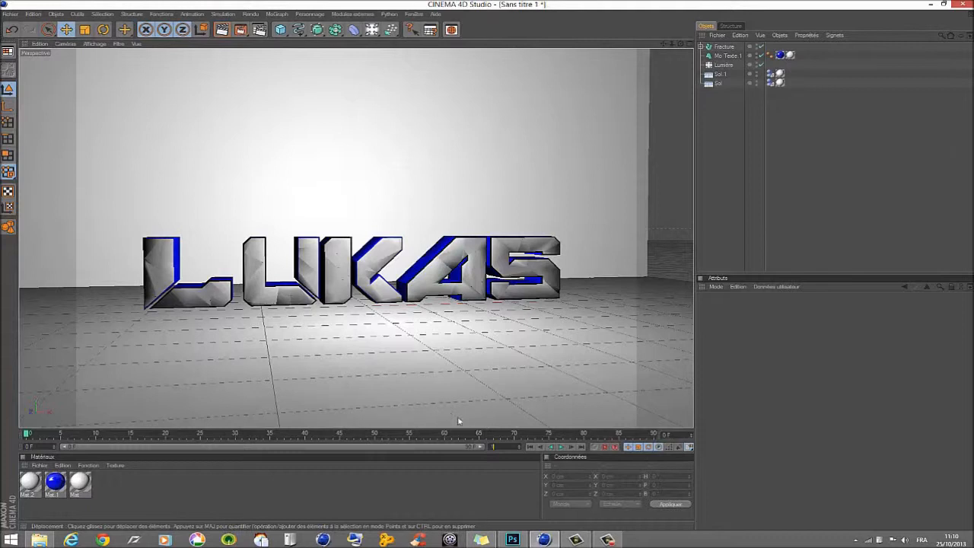
drag(485, 450, 813, 445)
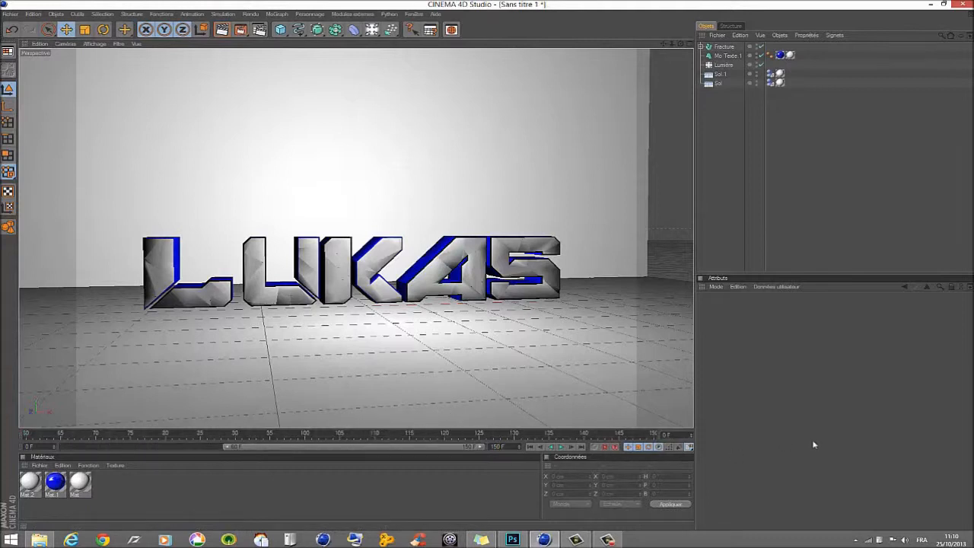
drag(233, 449, 1, 431)
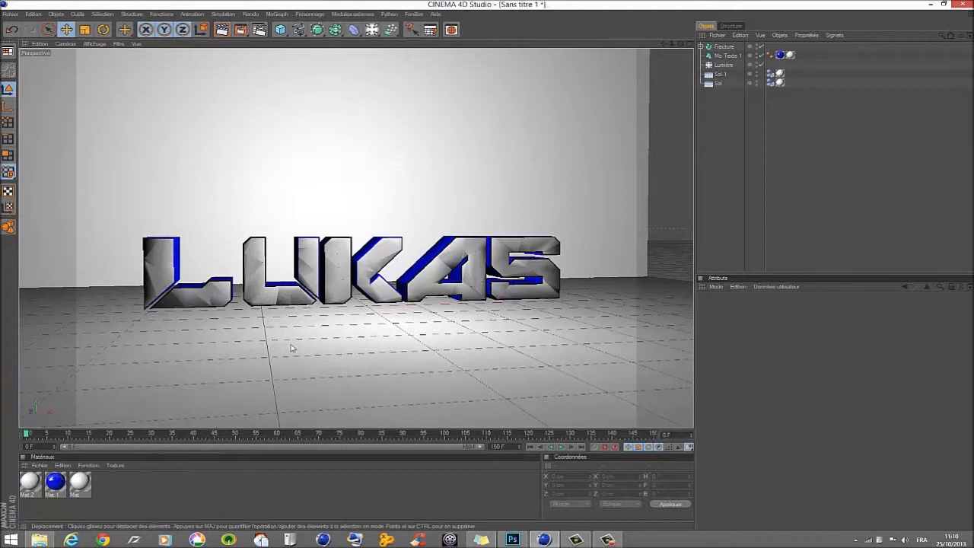
Make the upper GFX text a dynamic body with immediate triggering and preview the start of its fall
click(431, 263)
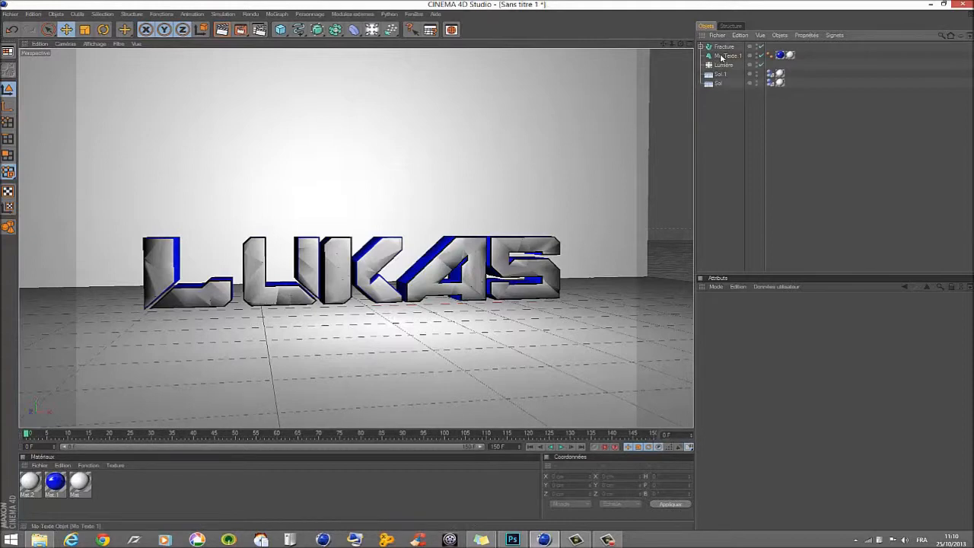
scroll(437, 274, down, 6)
alt+middle_drag(450, 241, 480, 381)
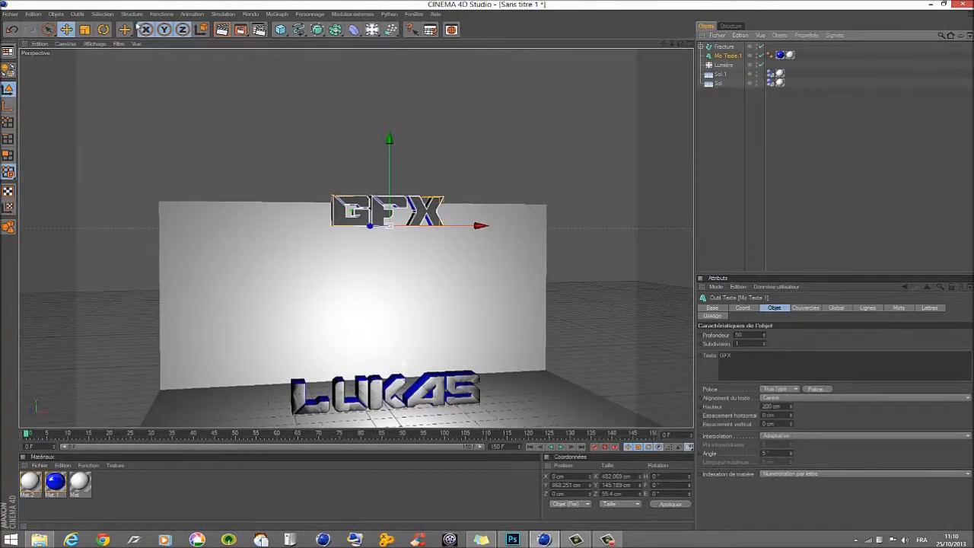
click(185, 15)
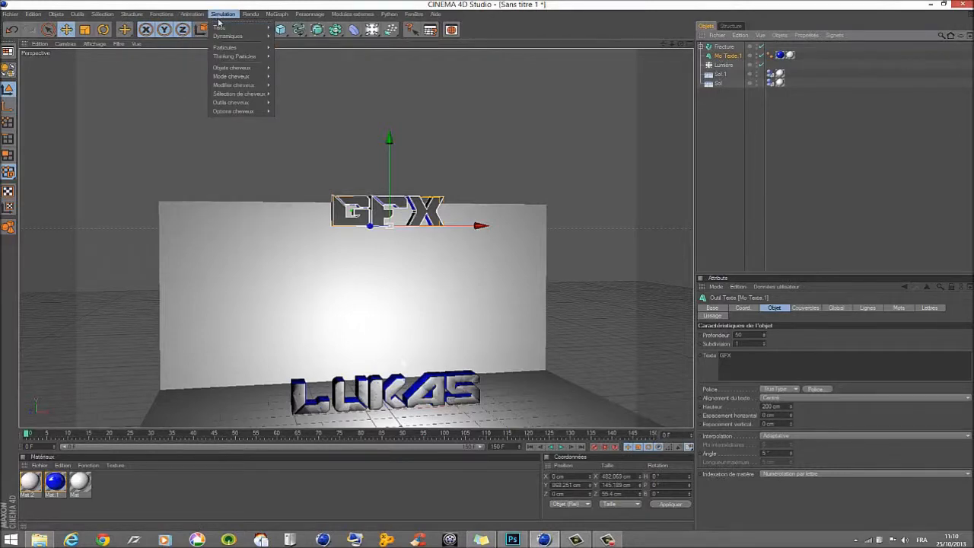
mouse_move(232, 36)
click(288, 39)
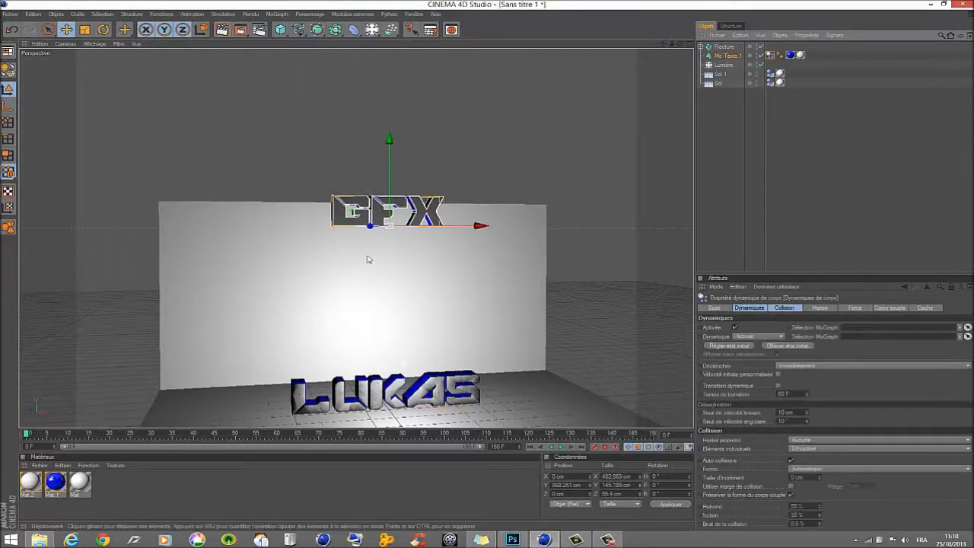
click(561, 448)
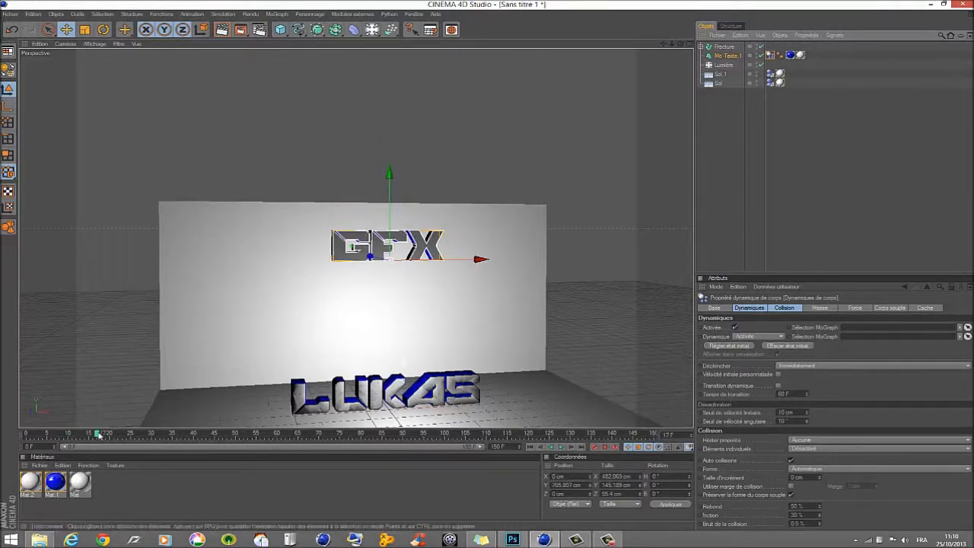
click(26, 434)
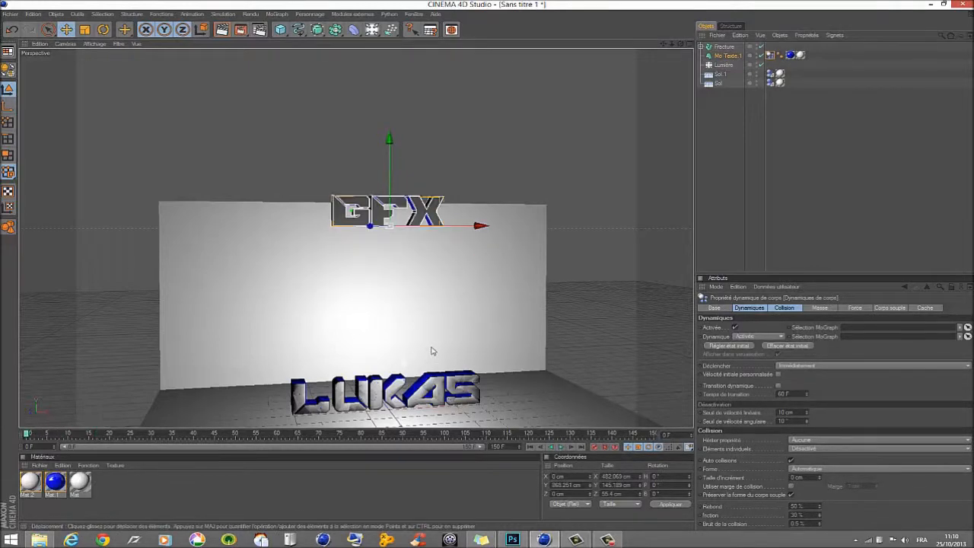
Frame the floor-level text closely and play the simulation to frame 107 to examine the collision and scattered fragments
scroll(433, 350, up, 4)
alt+middle_drag(432, 350, 392, 186)
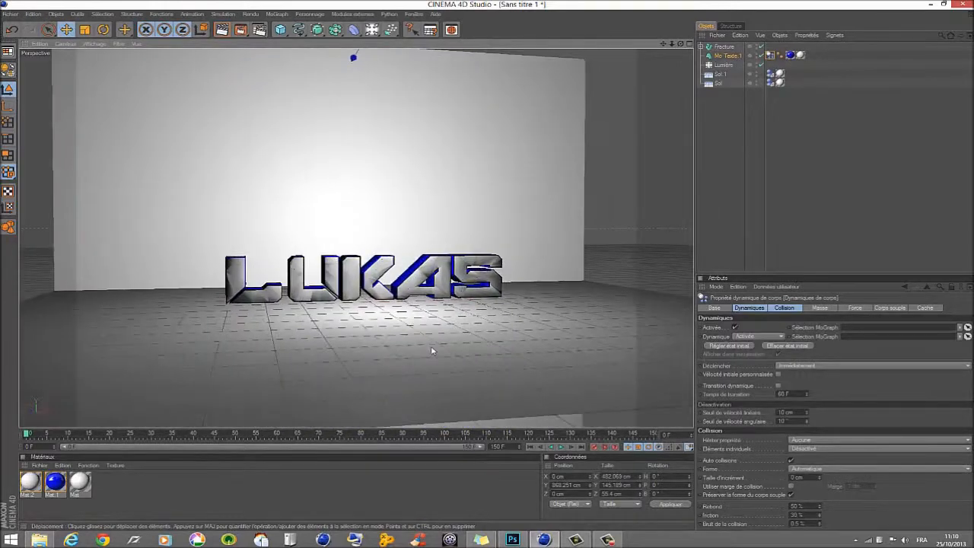
scroll(430, 355, up, 4)
alt+middle_drag(421, 358, 428, 319)
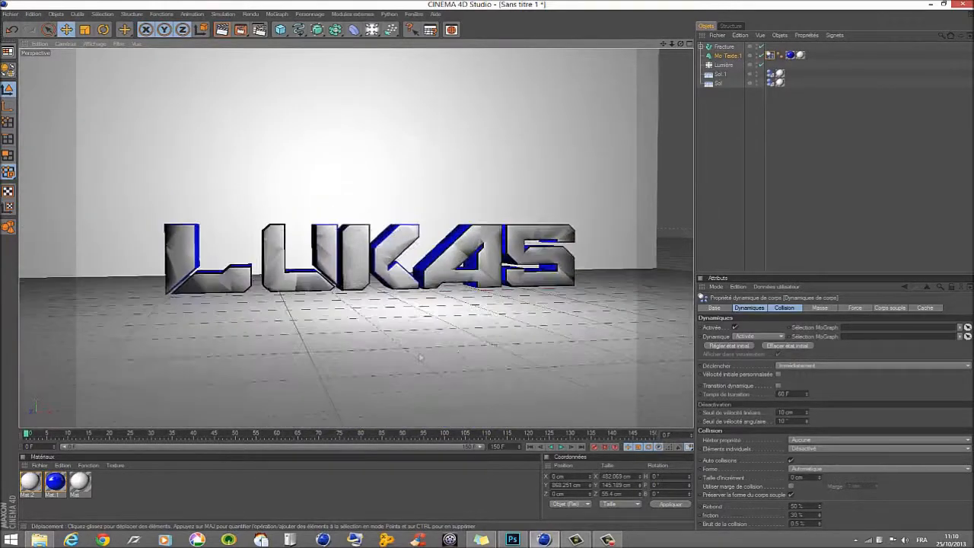
click(561, 447)
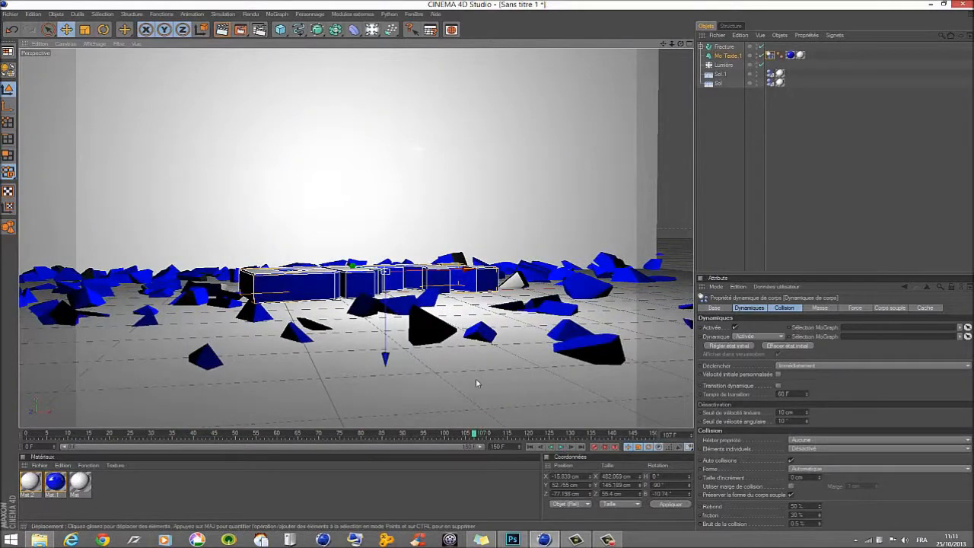
mouse_move(443, 393)
alt+mouse_down()
mouse_move(441, 487)
mouse_move(373, 469)
mouse_move(346, 419)
mouse_move(286, 388)
mouse_move(255, 346)
mouse_move(274, 365)
mouse_move(343, 374)
mouse_move(372, 394)
mouse_move(422, 367)
mouse_move(446, 391)
alt+mouse_up()
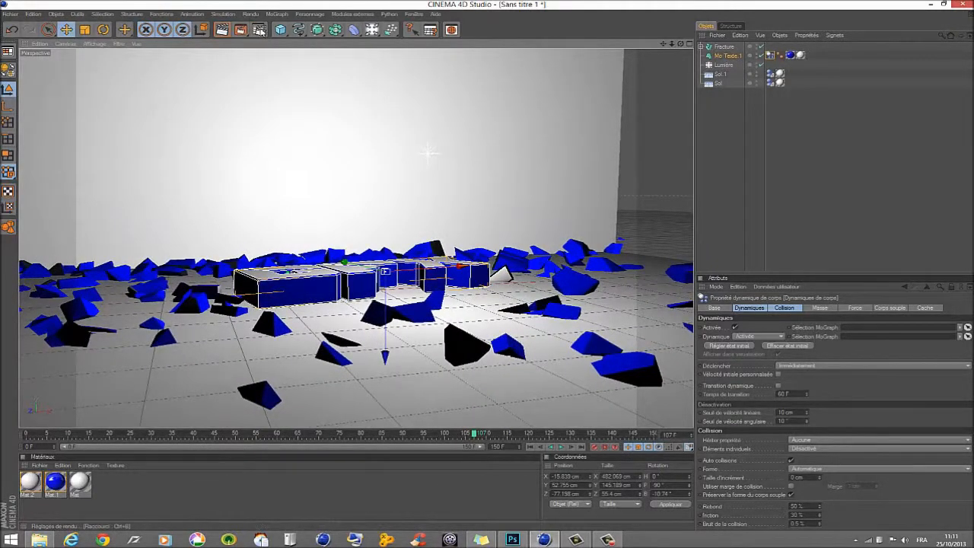
Configure the render output to the HDV/HDTV 720 29.97 preset and include all frames
click(260, 30)
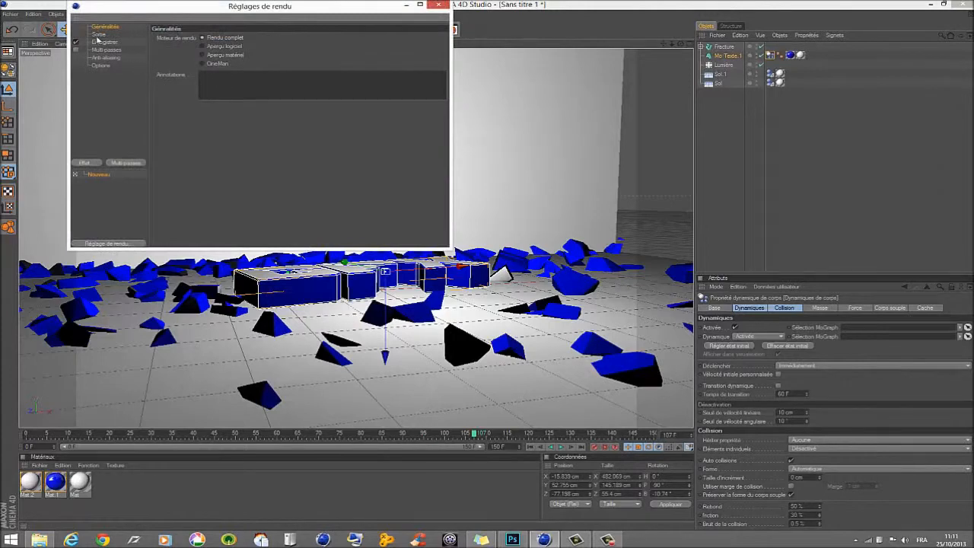
click(98, 34)
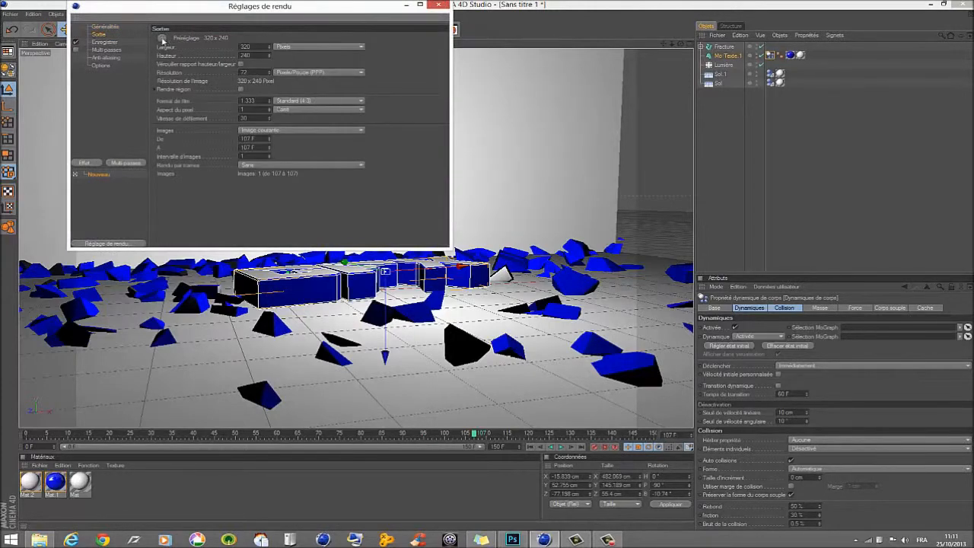
click(162, 38)
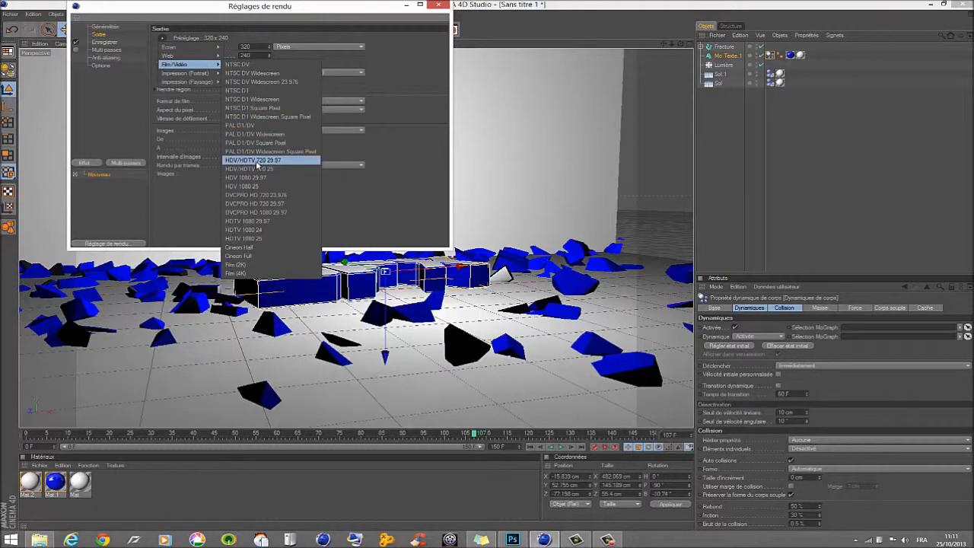
click(264, 161)
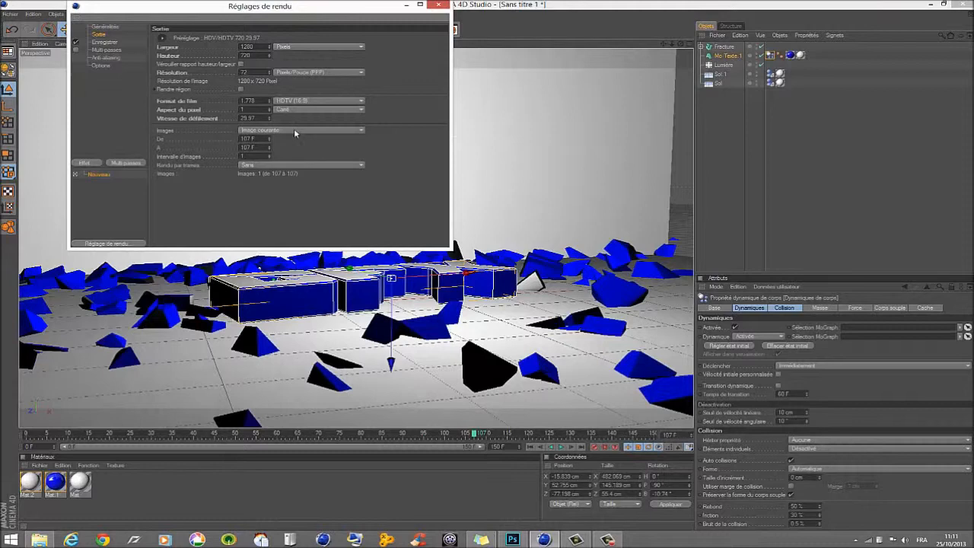
click(303, 130)
click(304, 157)
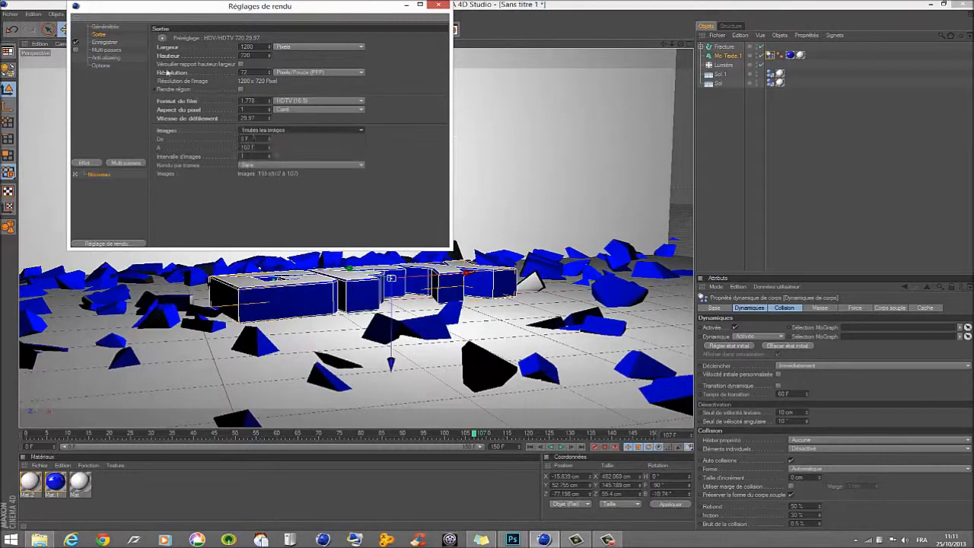
Start choosing the render's save location and create a folder named tuto beside the background folder
click(110, 42)
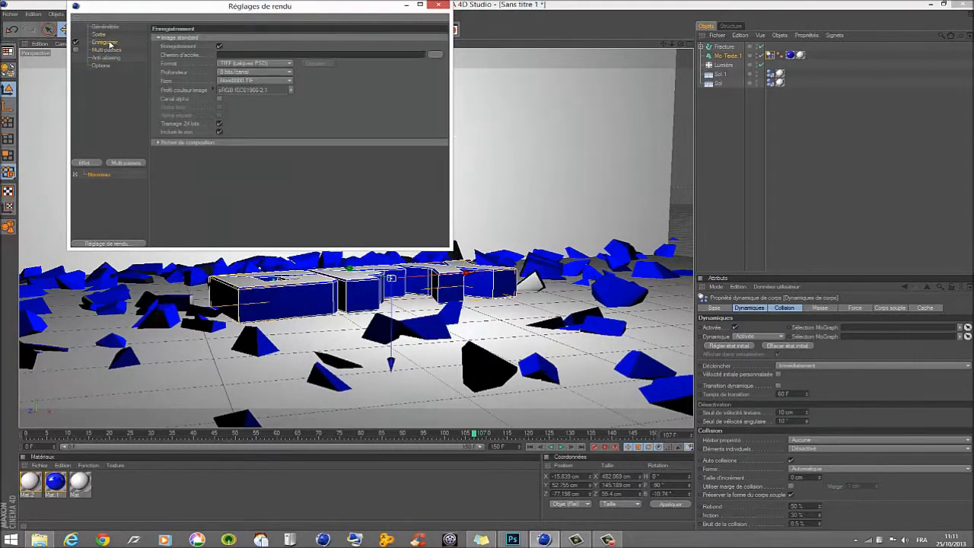
click(435, 56)
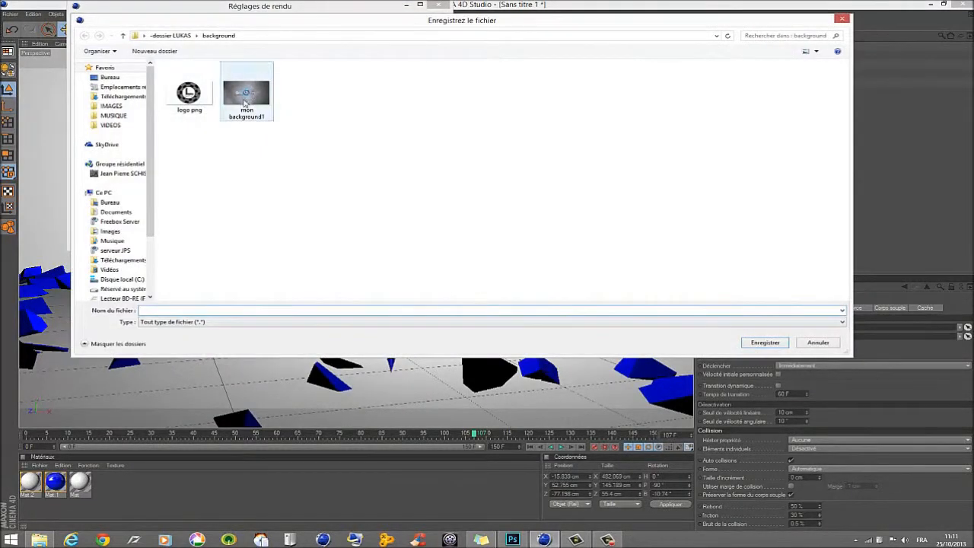
click(171, 36)
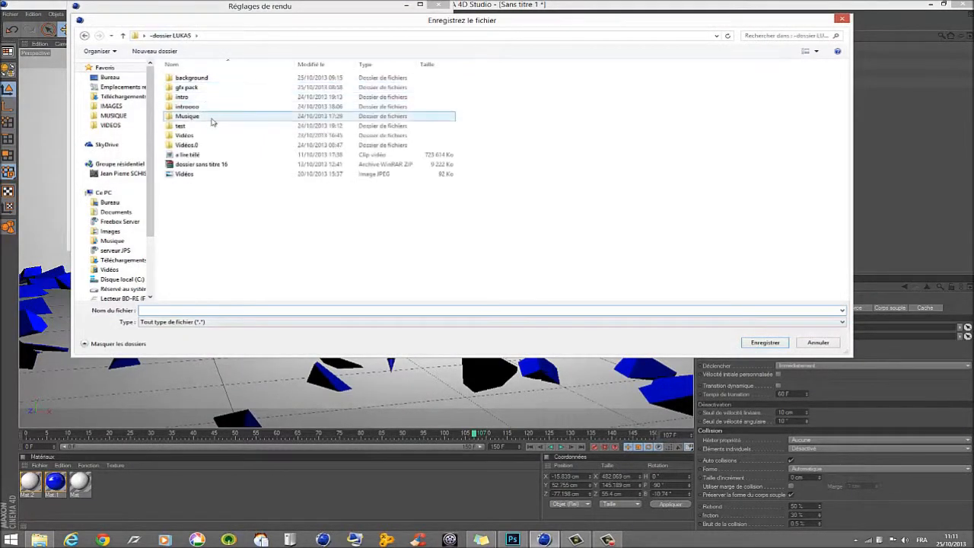
right_click(255, 250)
mouse_move(362, 348)
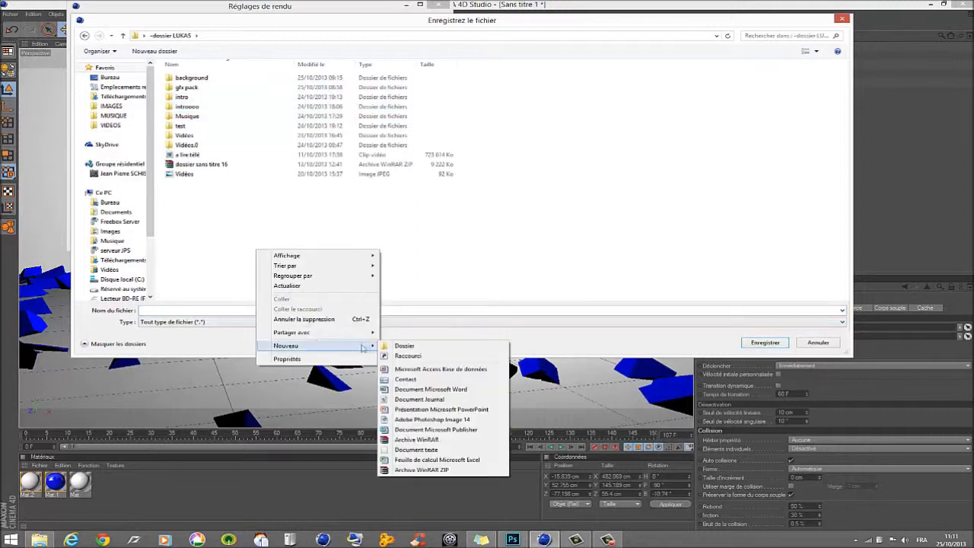
click(392, 347)
text(tuto)
key(Return)
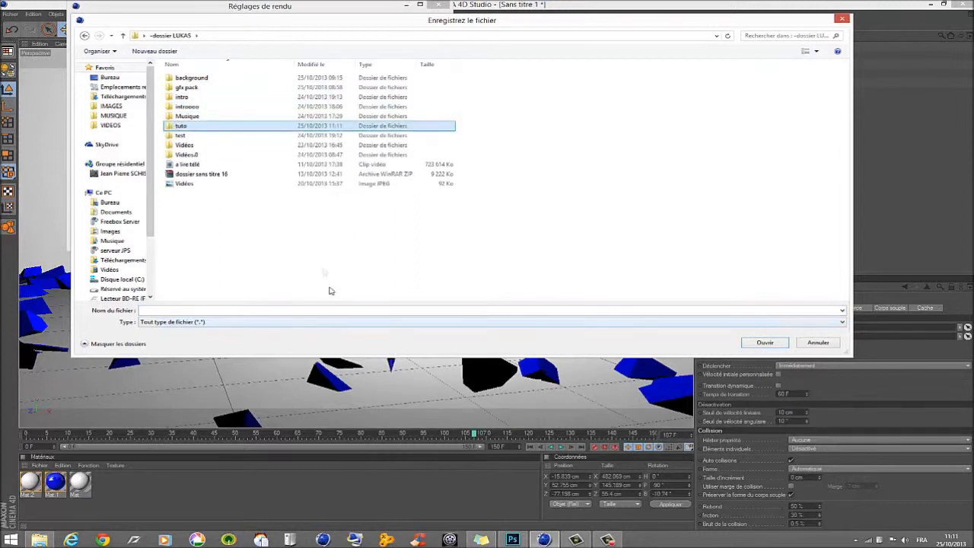
Set the render file to "tutoriel thrausi" inside the tuto folder and choose another output format
double_click(289, 128)
click(290, 315)
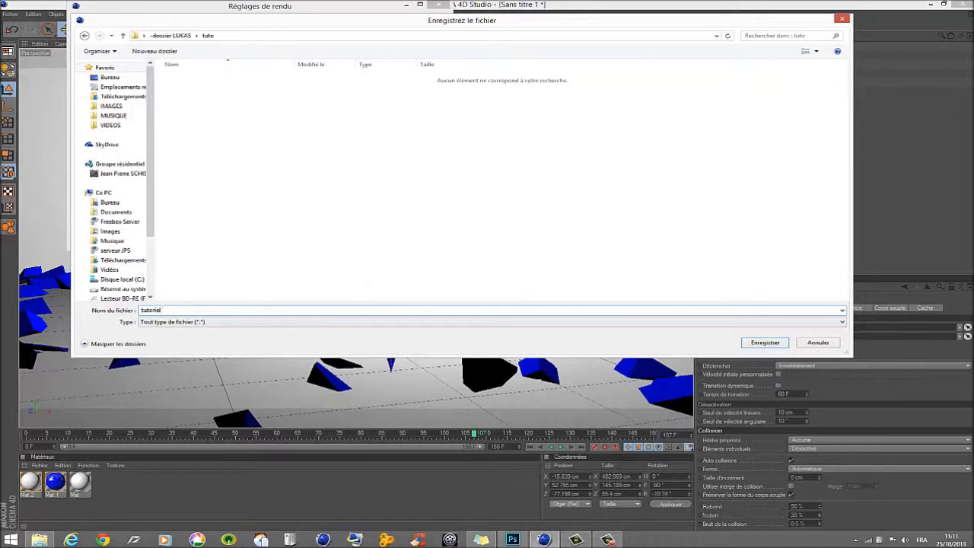
text(us)
key(Return)
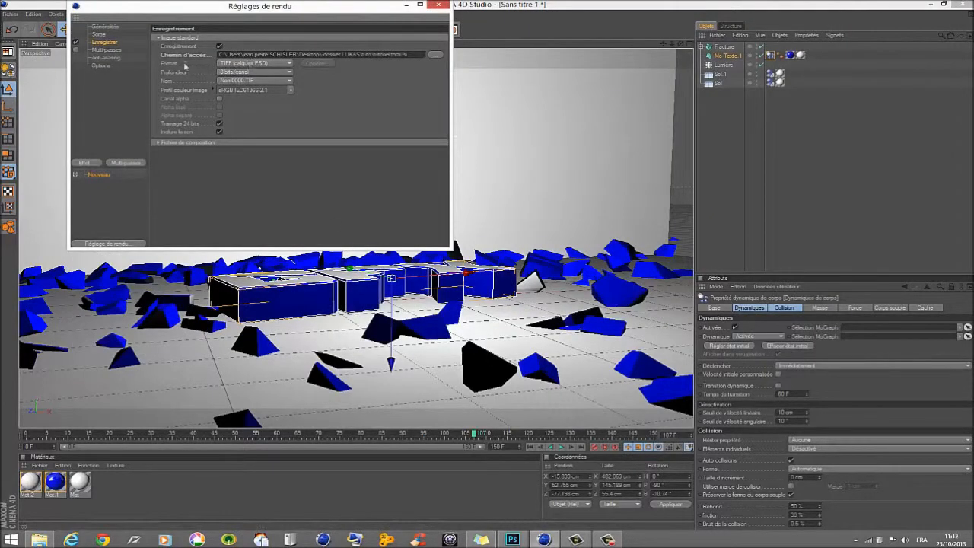
click(253, 63)
click(248, 274)
Set the render anti-aliasing to Au mieux with a maximum level of 2x2, and leave the scene with nothing selected
click(108, 58)
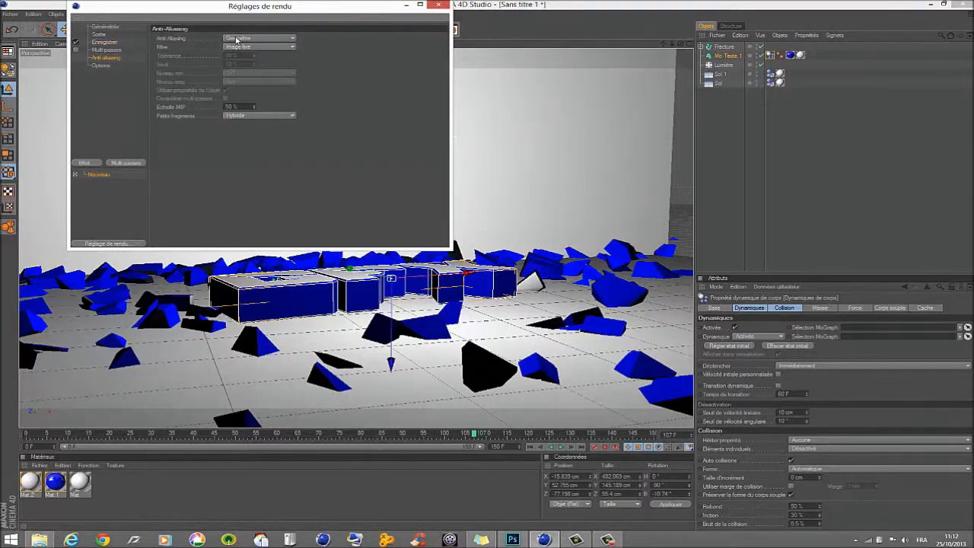
click(257, 41)
click(248, 61)
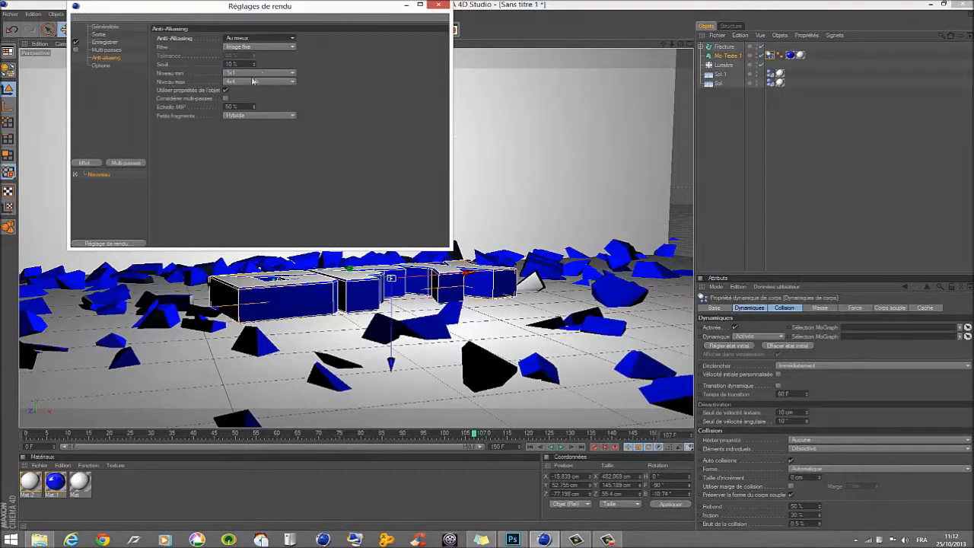
click(243, 81)
click(242, 108)
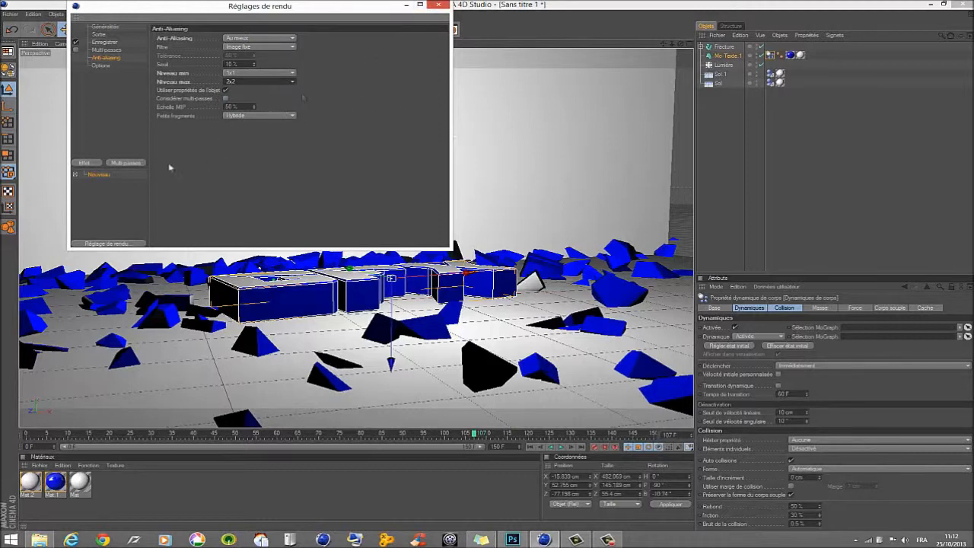
click(439, 5)
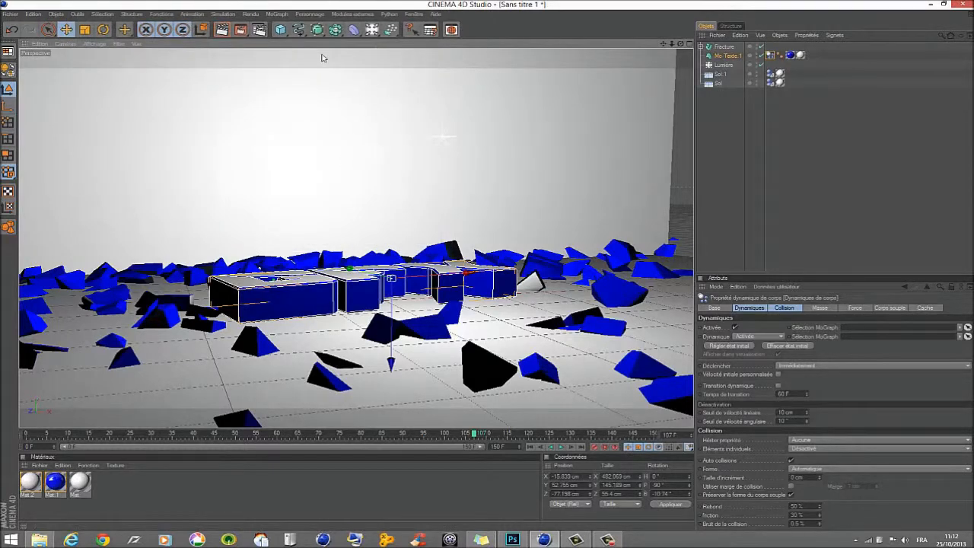
click(827, 185)
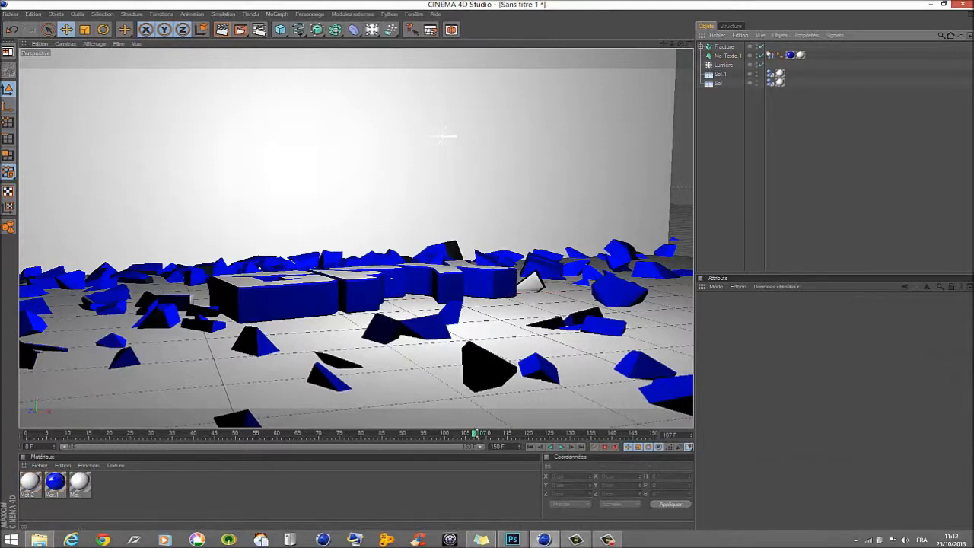
Add a camera at frame 0, look through it, and keyframe a slightly lowered frontal view of the standing 3D text
drag(475, 435, 6, 373)
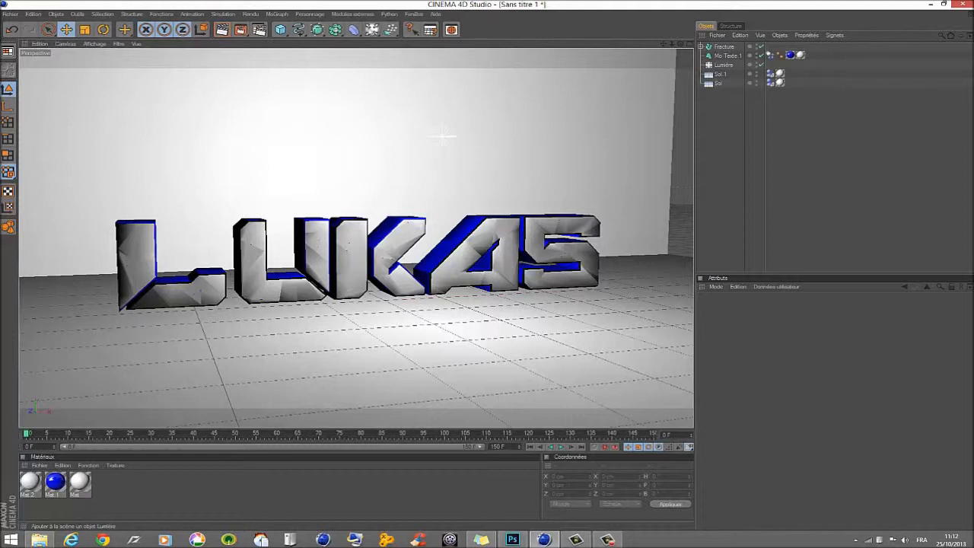
click(372, 29)
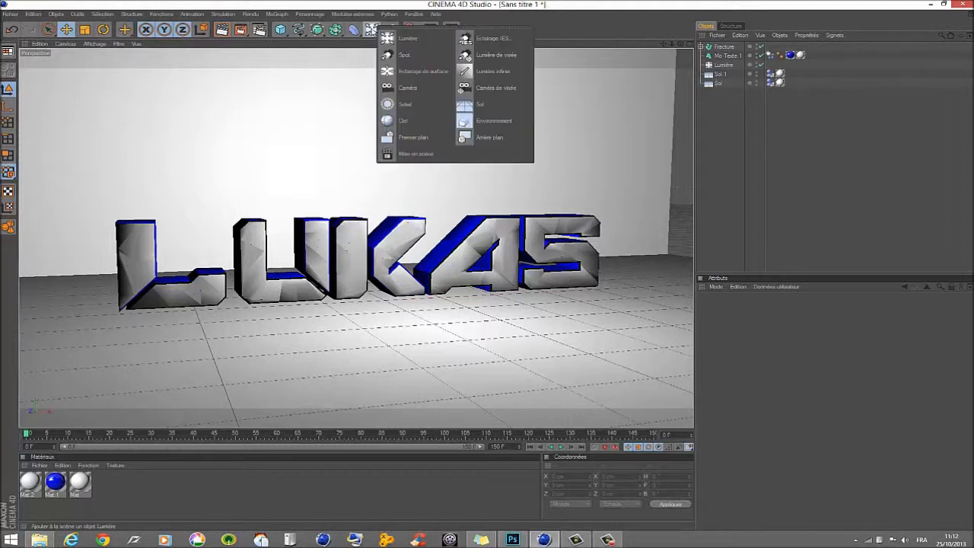
click(415, 90)
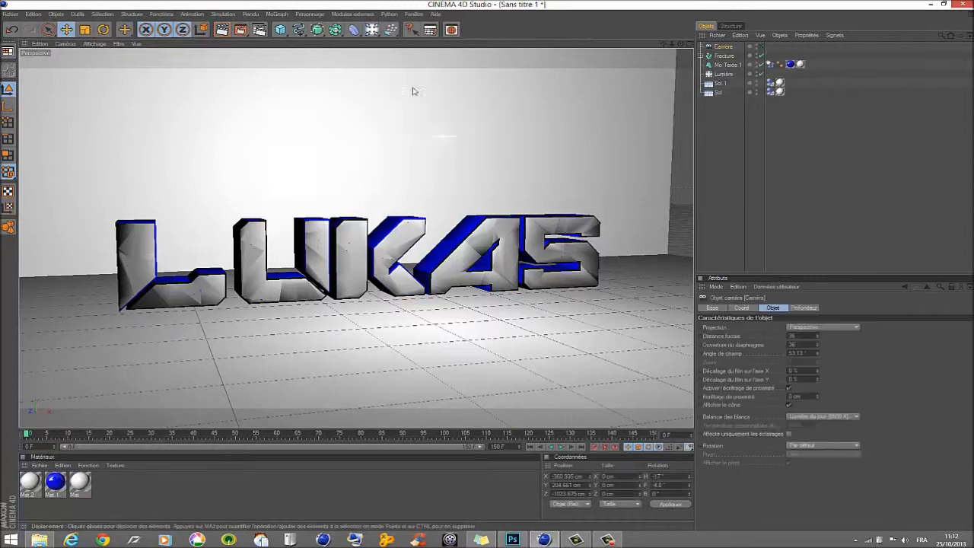
click(761, 46)
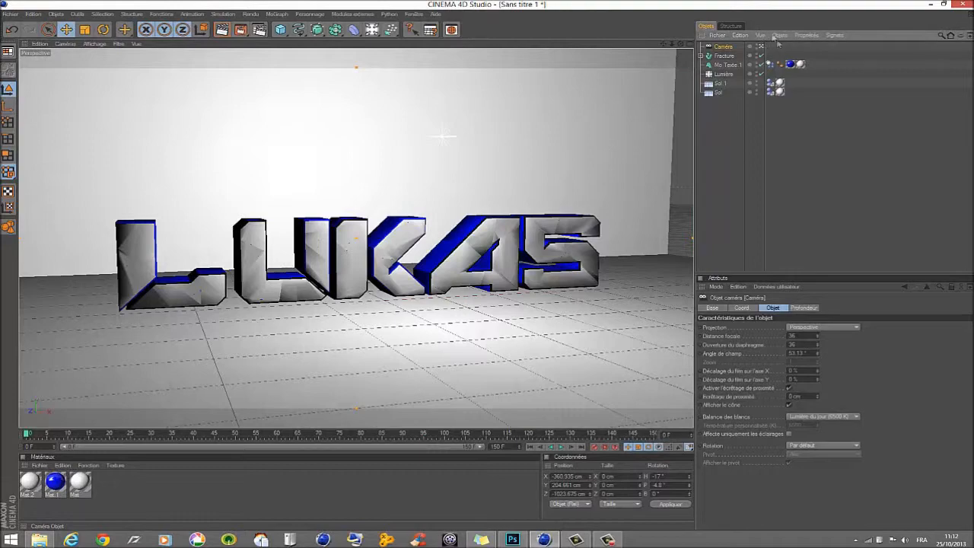
mouse_move(503, 356)
alt+mouse_down()
mouse_move(512, 357)
mouse_move(476, 361)
mouse_move(490, 348)
mouse_move(485, 360)
alt+mouse_up()
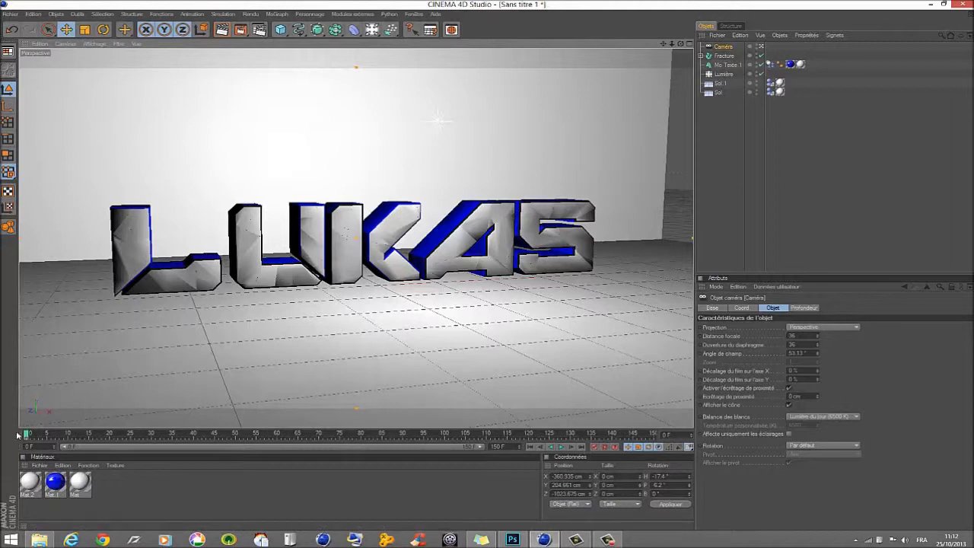
At frame 60, pull the camera far back to show the text, floor and back wall, and record a camera keyframe
drag(26, 436, 155, 435)
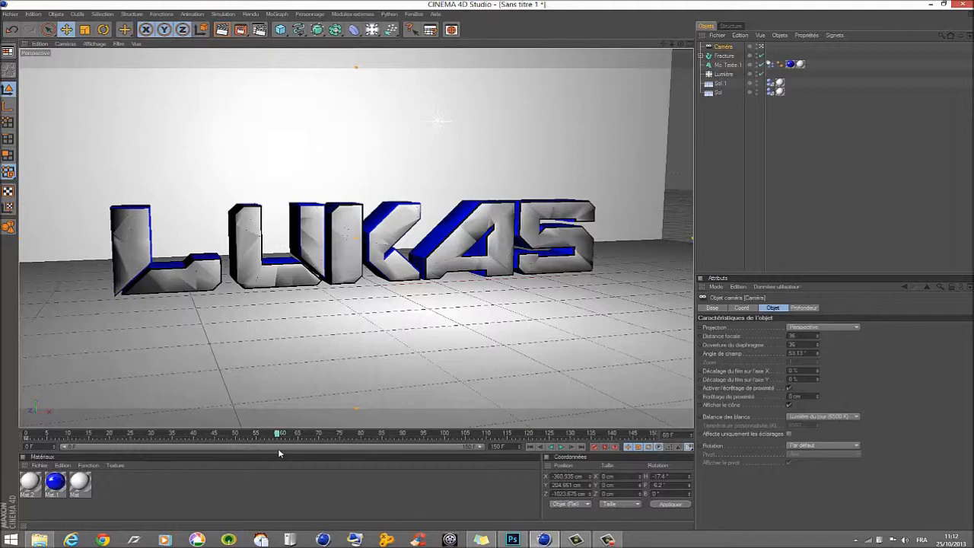
scroll(349, 343, down, 3)
scroll(350, 343, down, 4)
alt+drag(350, 342, 306, 347)
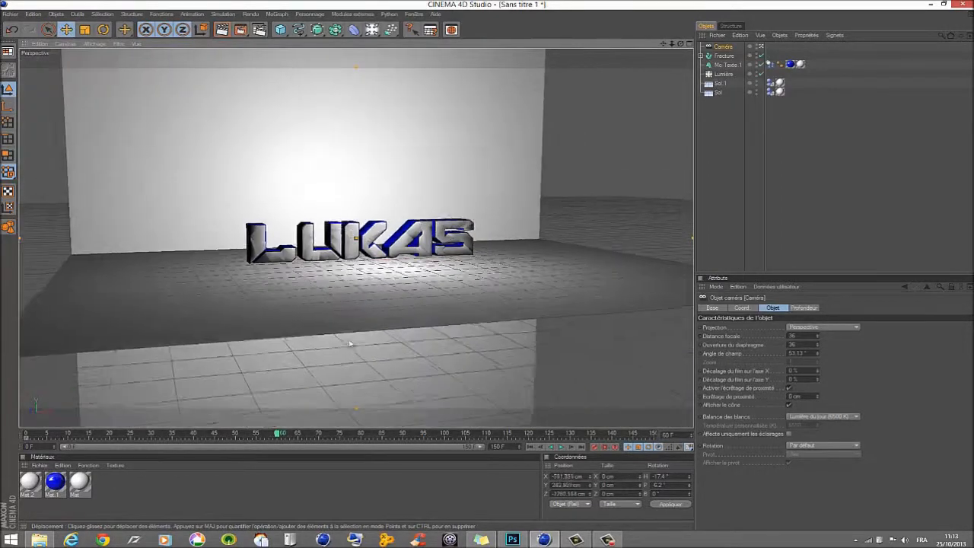
alt+middle_drag(350, 343, 545, 332)
alt+middle_drag(559, 222, 146, 280)
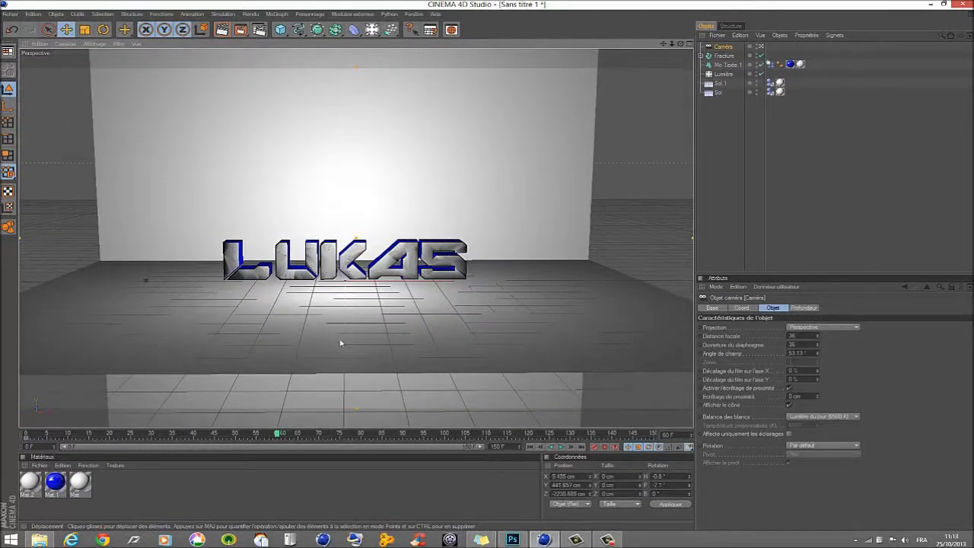
alt+drag(341, 343, 318, 343)
mouse_move(341, 343)
alt+middle_down()
mouse_move(263, 338)
mouse_move(335, 340)
alt+middle_up()
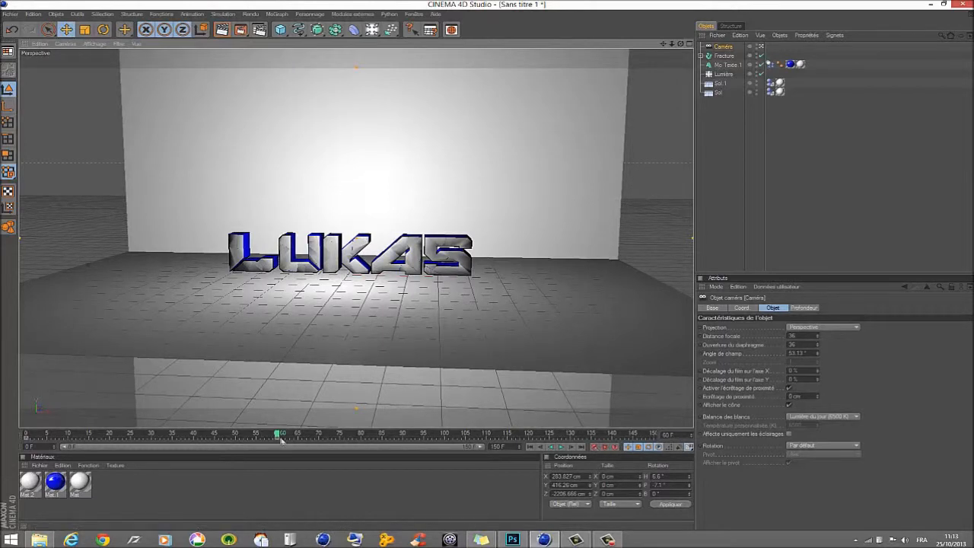
At frame 110, record a closer camera keyframe angled down on the text, with about 19° heading and -37.4° pitch
drag(278, 436, 489, 444)
alt+drag(373, 358, 383, 418)
scroll(371, 359, up, 2)
alt+middle_drag(370, 359, 388, 480)
scroll(348, 354, up, 2)
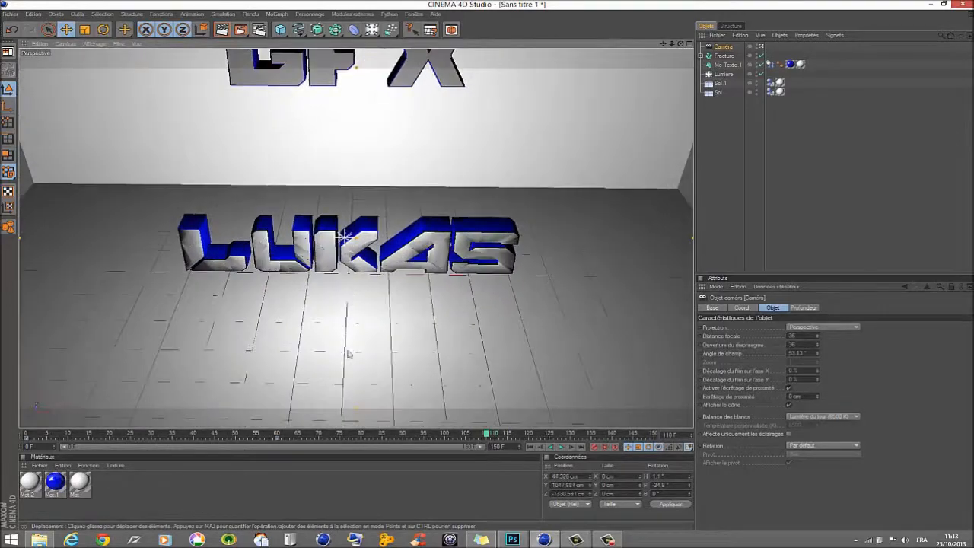
scroll(347, 354, up, 3)
alt+drag(339, 353, 236, 361)
mouse_move(236, 361)
alt+middle_down()
mouse_move(211, 378)
mouse_move(201, 372)
mouse_move(221, 356)
alt+middle_up()
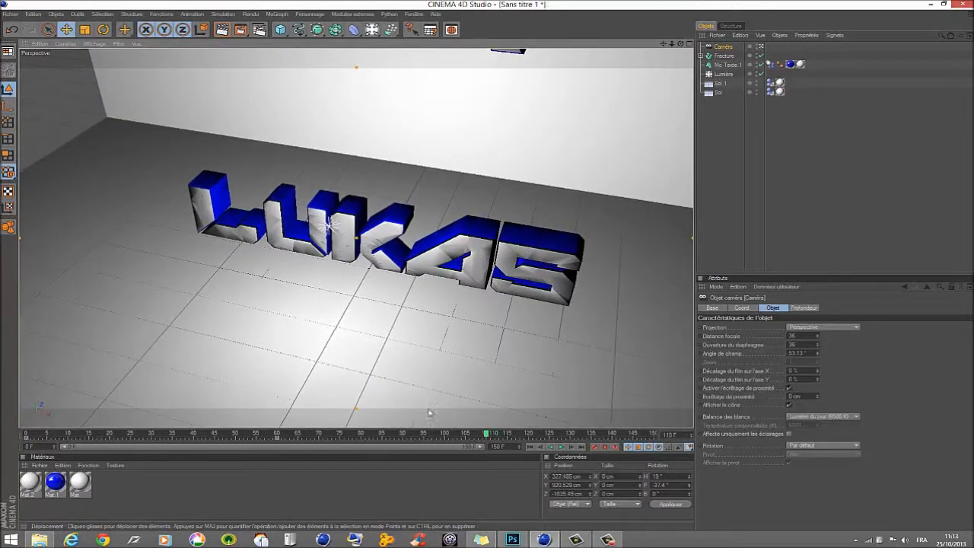
click(594, 448)
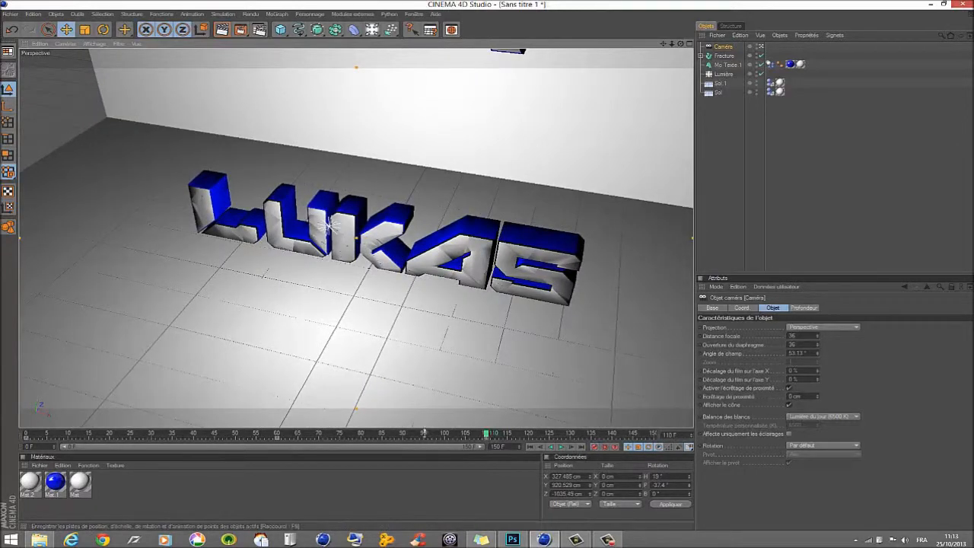
Preview the animation from the start and reframe the camera at frame 110 steeply above the fallen GFX text, at about -70° pitch
drag(490, 436, 25, 434)
click(561, 447)
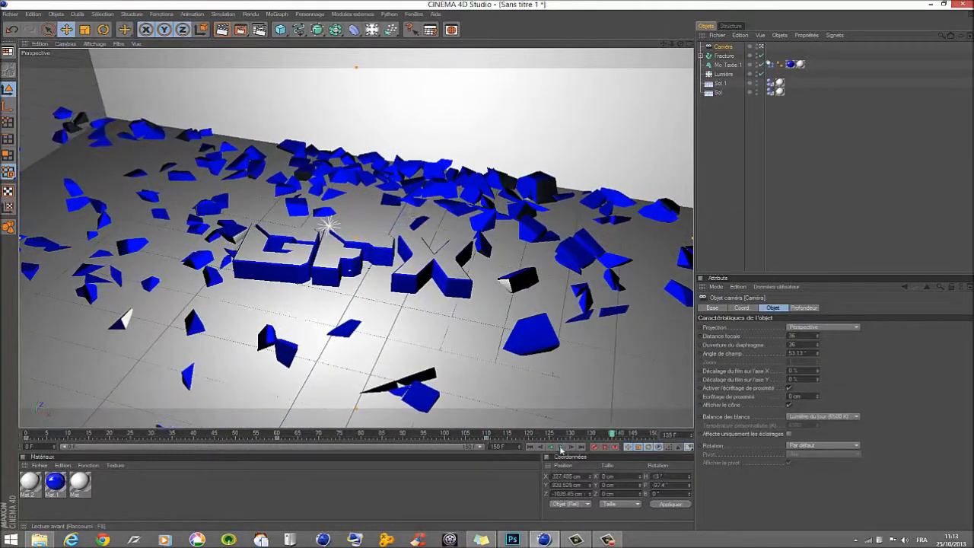
drag(615, 435, 487, 434)
alt+drag(399, 399, 434, 424)
alt+drag(304, 221, 426, 365)
alt+drag(420, 291, 680, 415)
alt+drag(312, 320, 347, 376)
alt+middle_drag(348, 376, 347, 404)
alt+drag(344, 373, 347, 390)
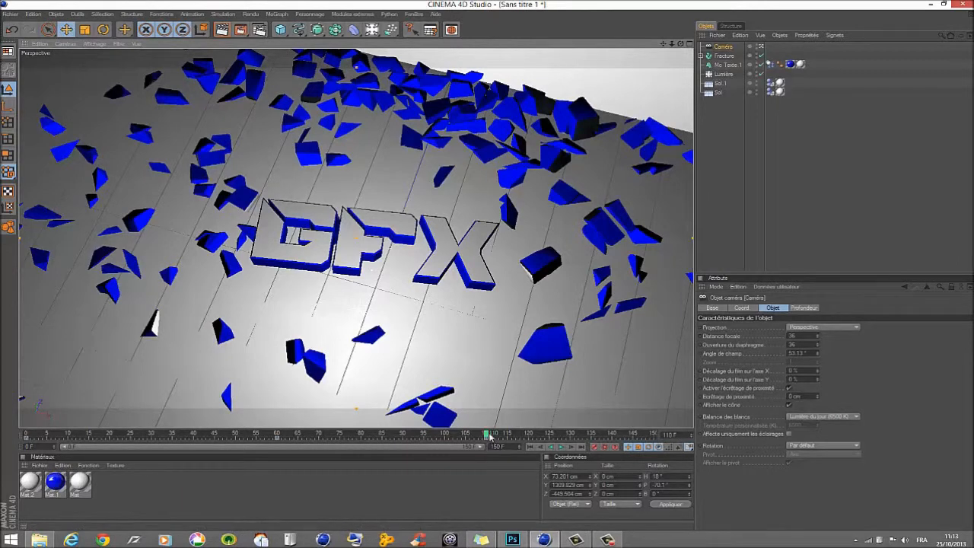
At frame 145, push the camera forward through the GFX letters and past the floor, and record a camera keyframe
drag(489, 434, 634, 437)
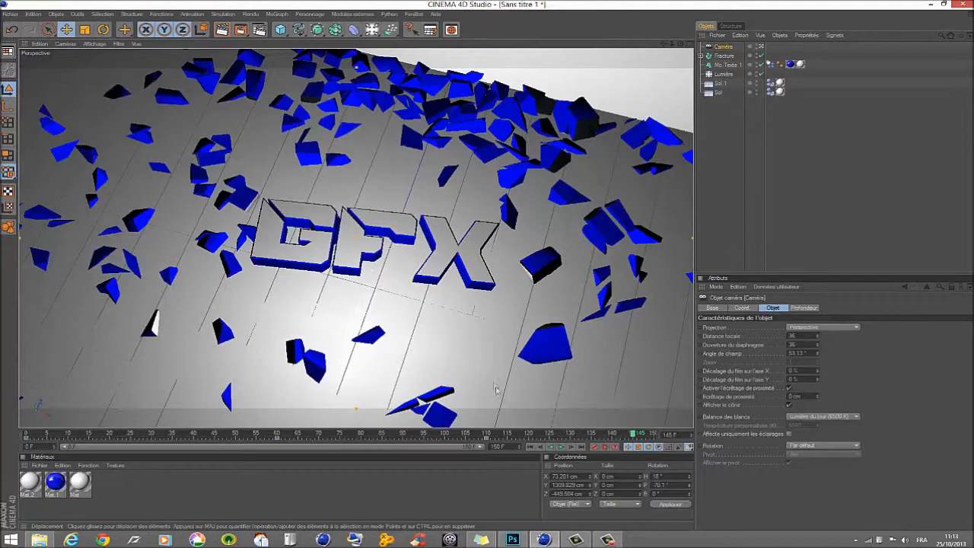
scroll(485, 348, up, 10)
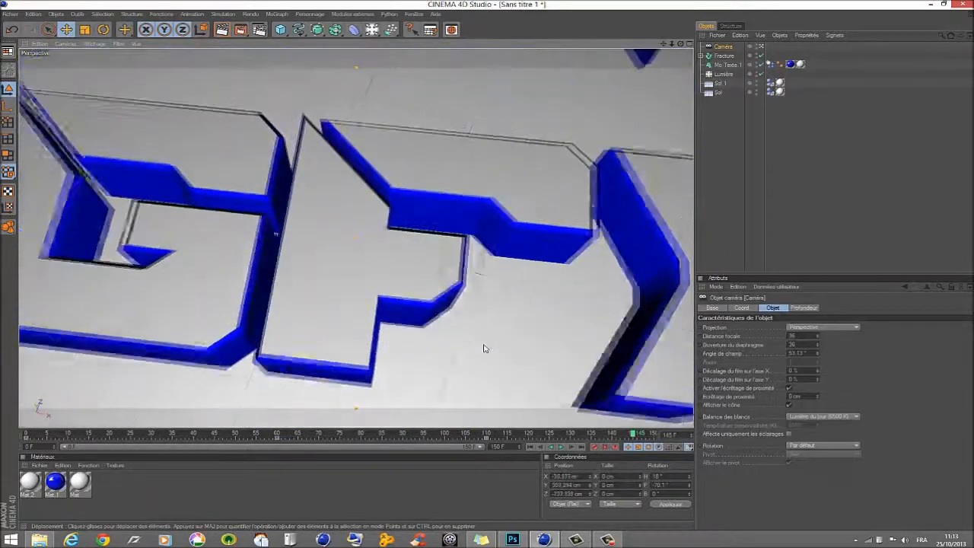
scroll(484, 346, up, 10)
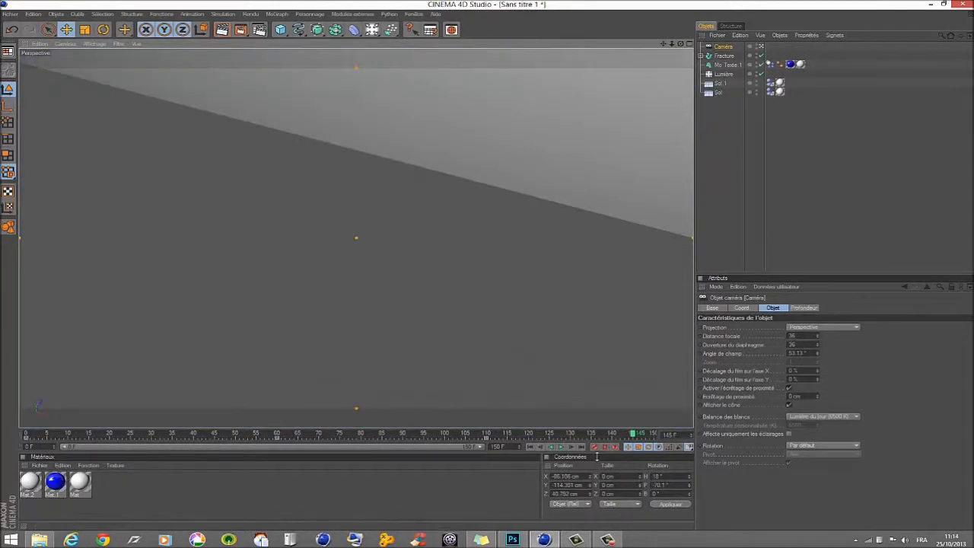
click(596, 448)
Play the animation from frame 0 to check the camera movement, and pause it
drag(633, 434, 26, 434)
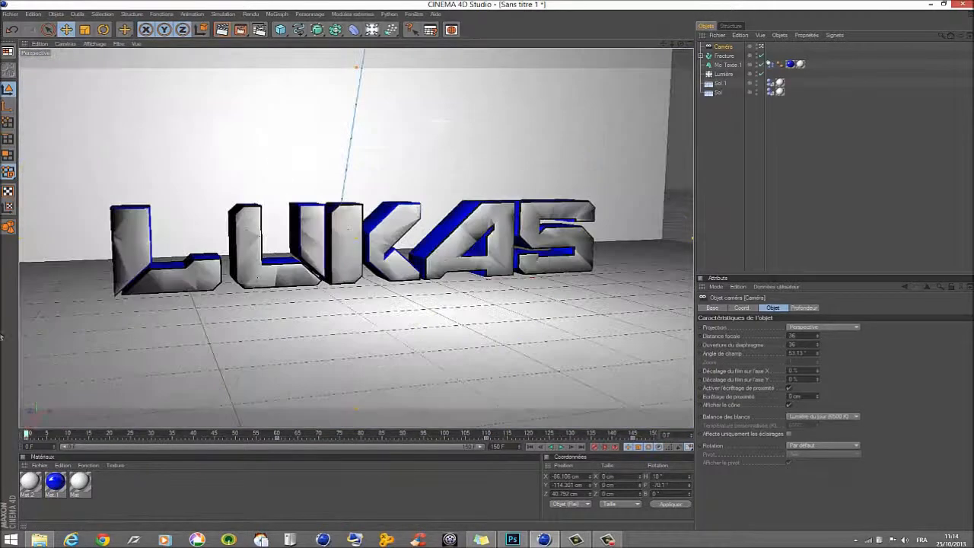
click(561, 447)
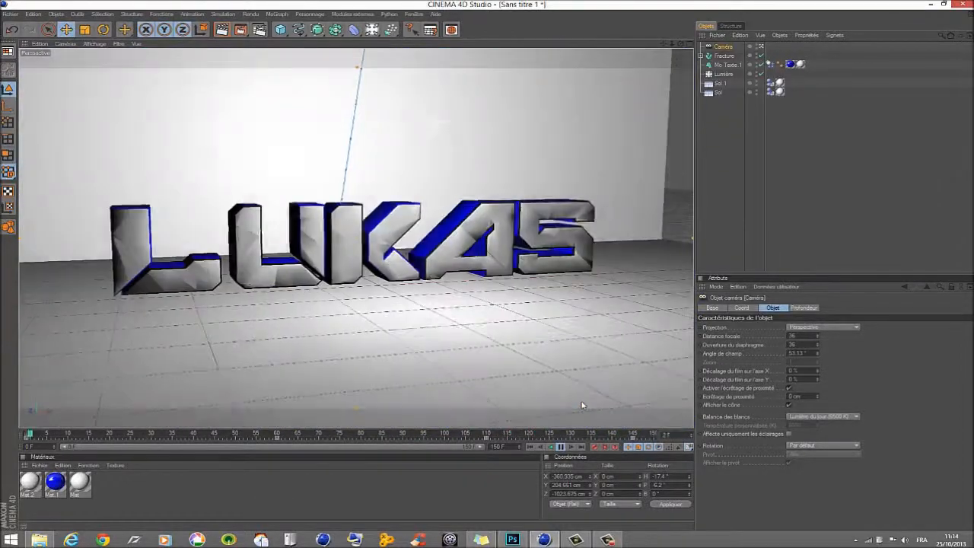
click(562, 448)
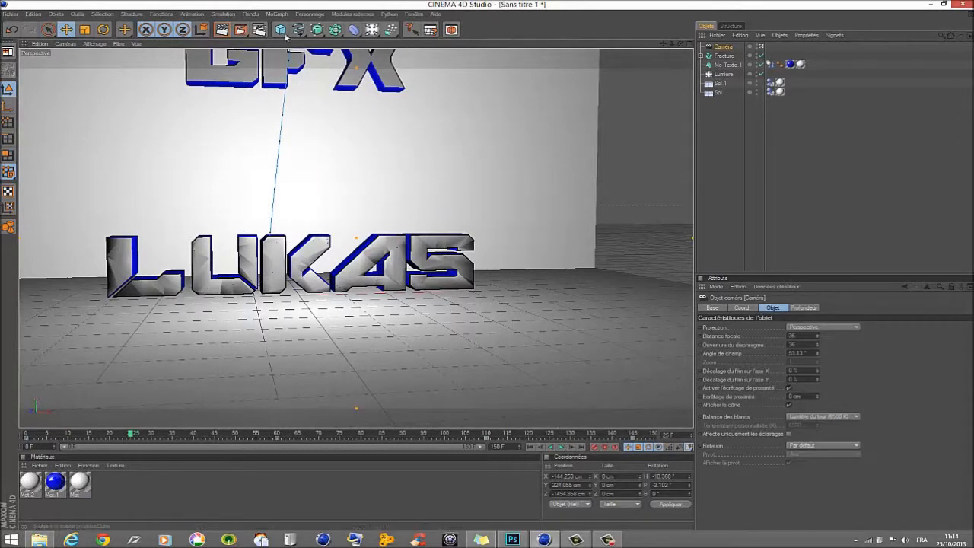
Render the full 0 to 150 frame animation to the picture viewer
click(241, 30)
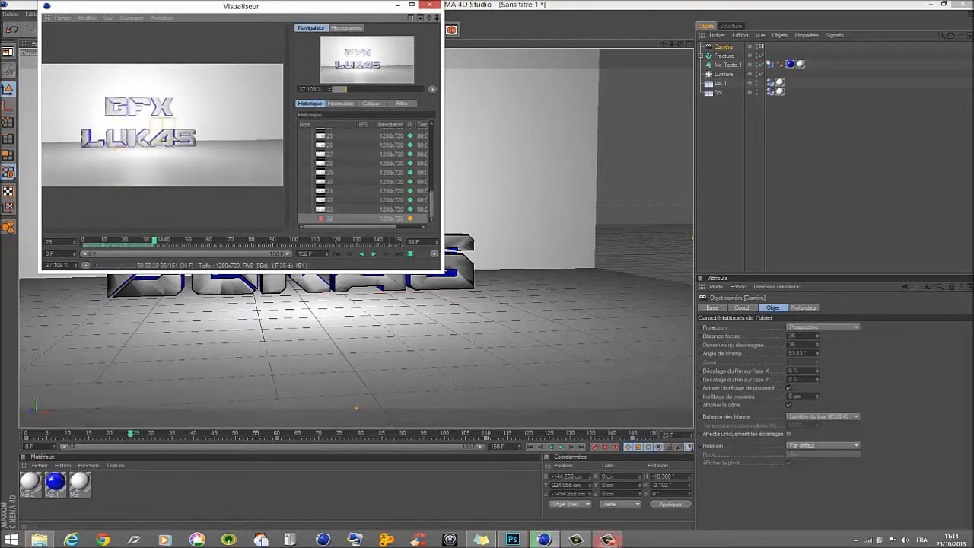
click(608, 539)
click(890, 509)
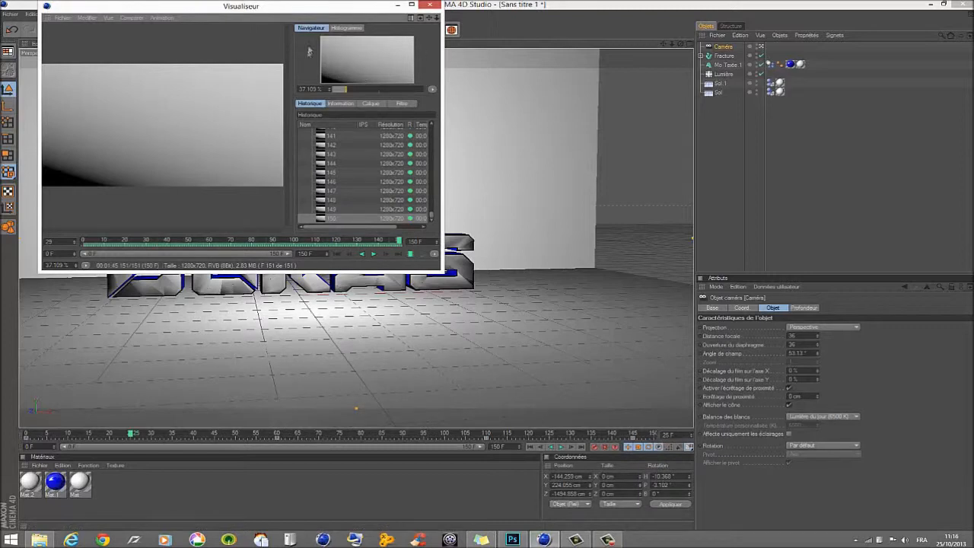
Minimize the render viewer and Cinema 4D, and open the tuto folder inside the project folder in File Explorer
click(894, 3)
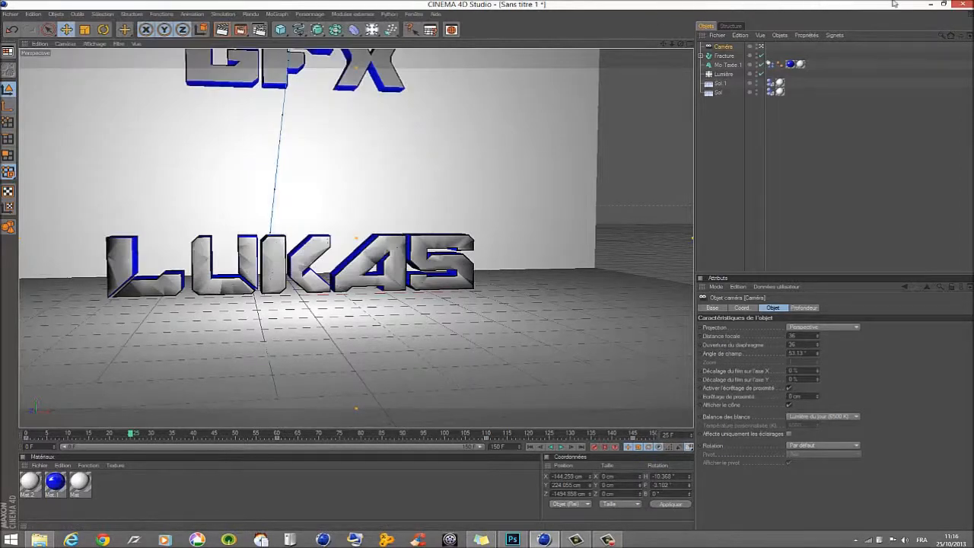
click(930, 4)
double_click(67, 286)
double_click(139, 124)
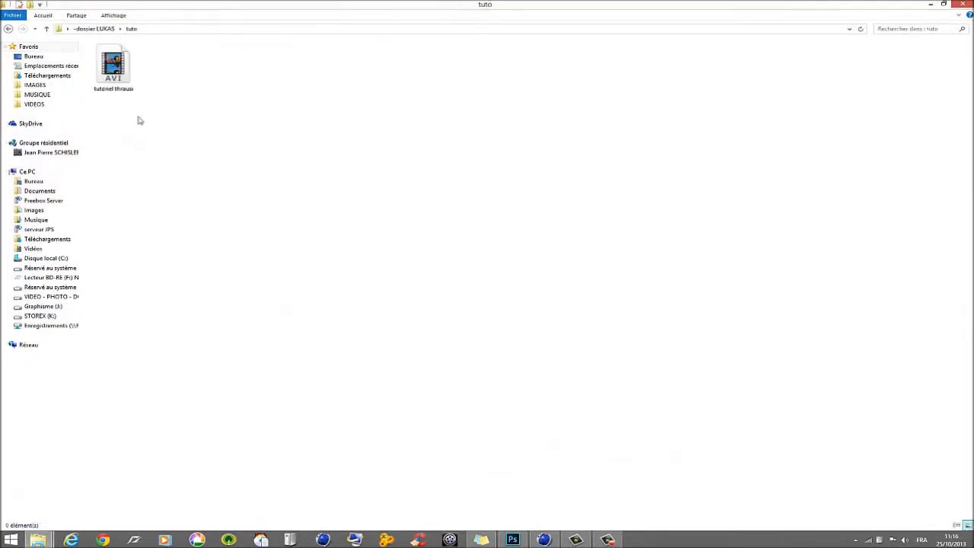
Play the rendered "tutoriel thrausi" video, replay it in a maximized player window, and close the player
double_click(121, 85)
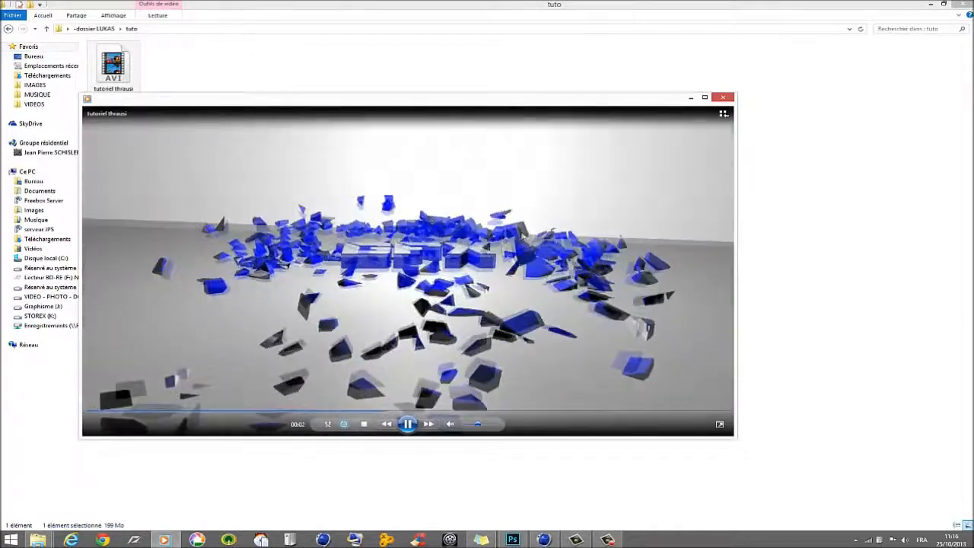
click(724, 98)
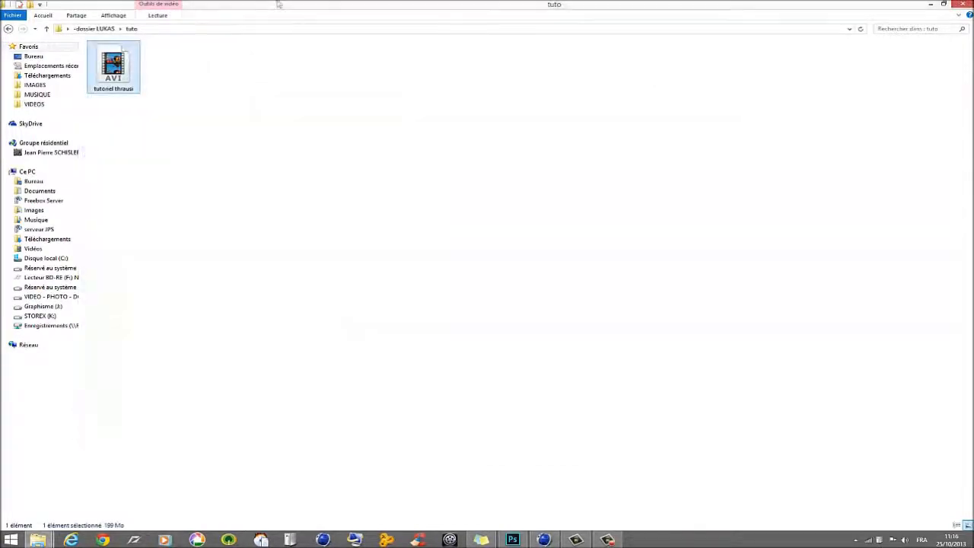
double_click(134, 70)
click(707, 100)
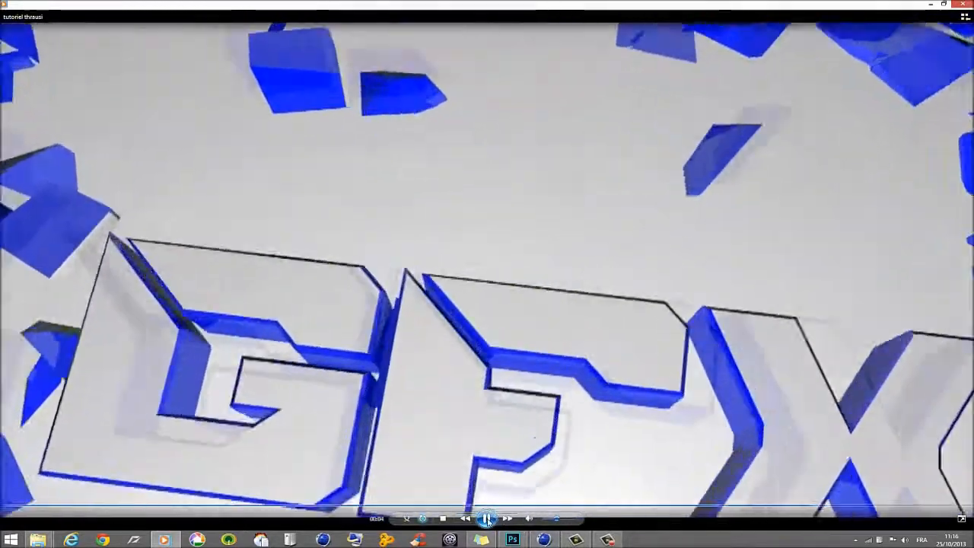
click(487, 518)
click(487, 518)
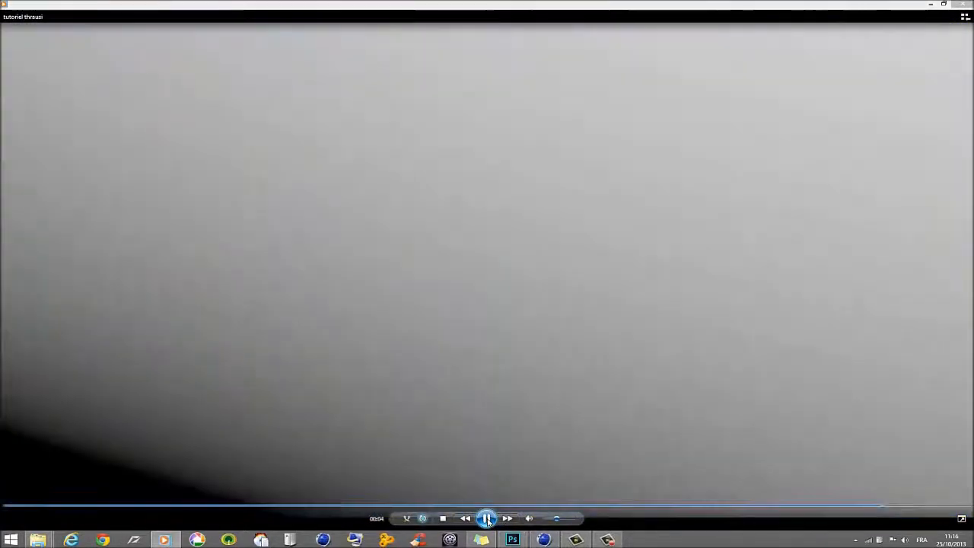
click(962, 3)
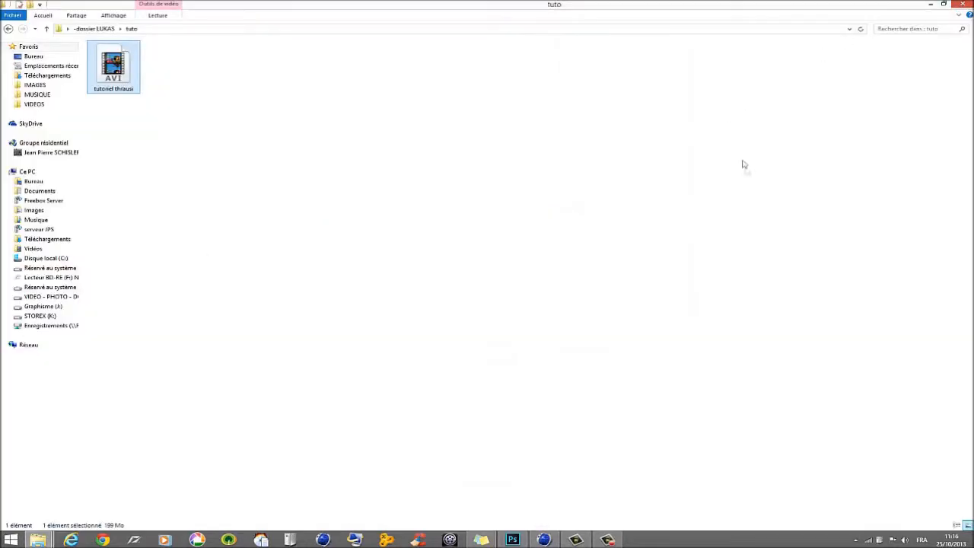
click(607, 539)
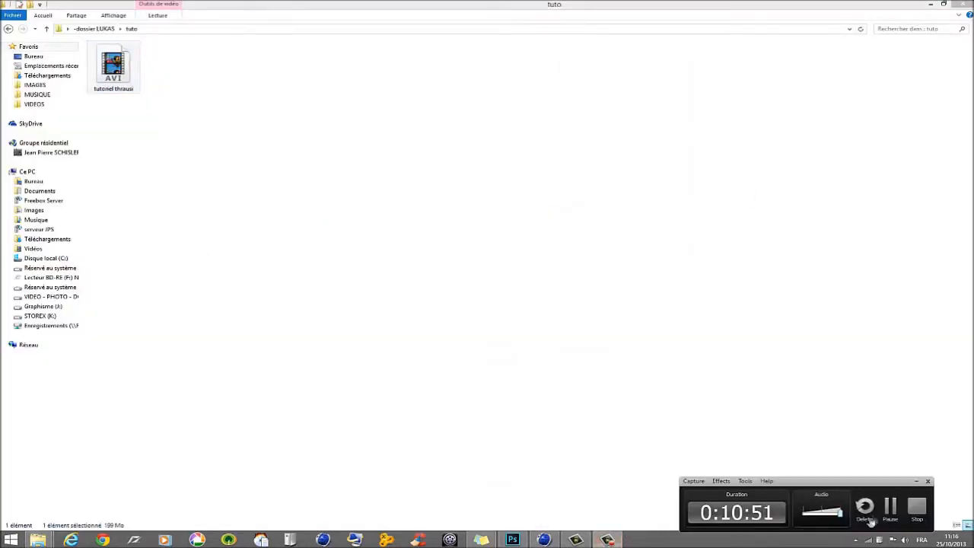